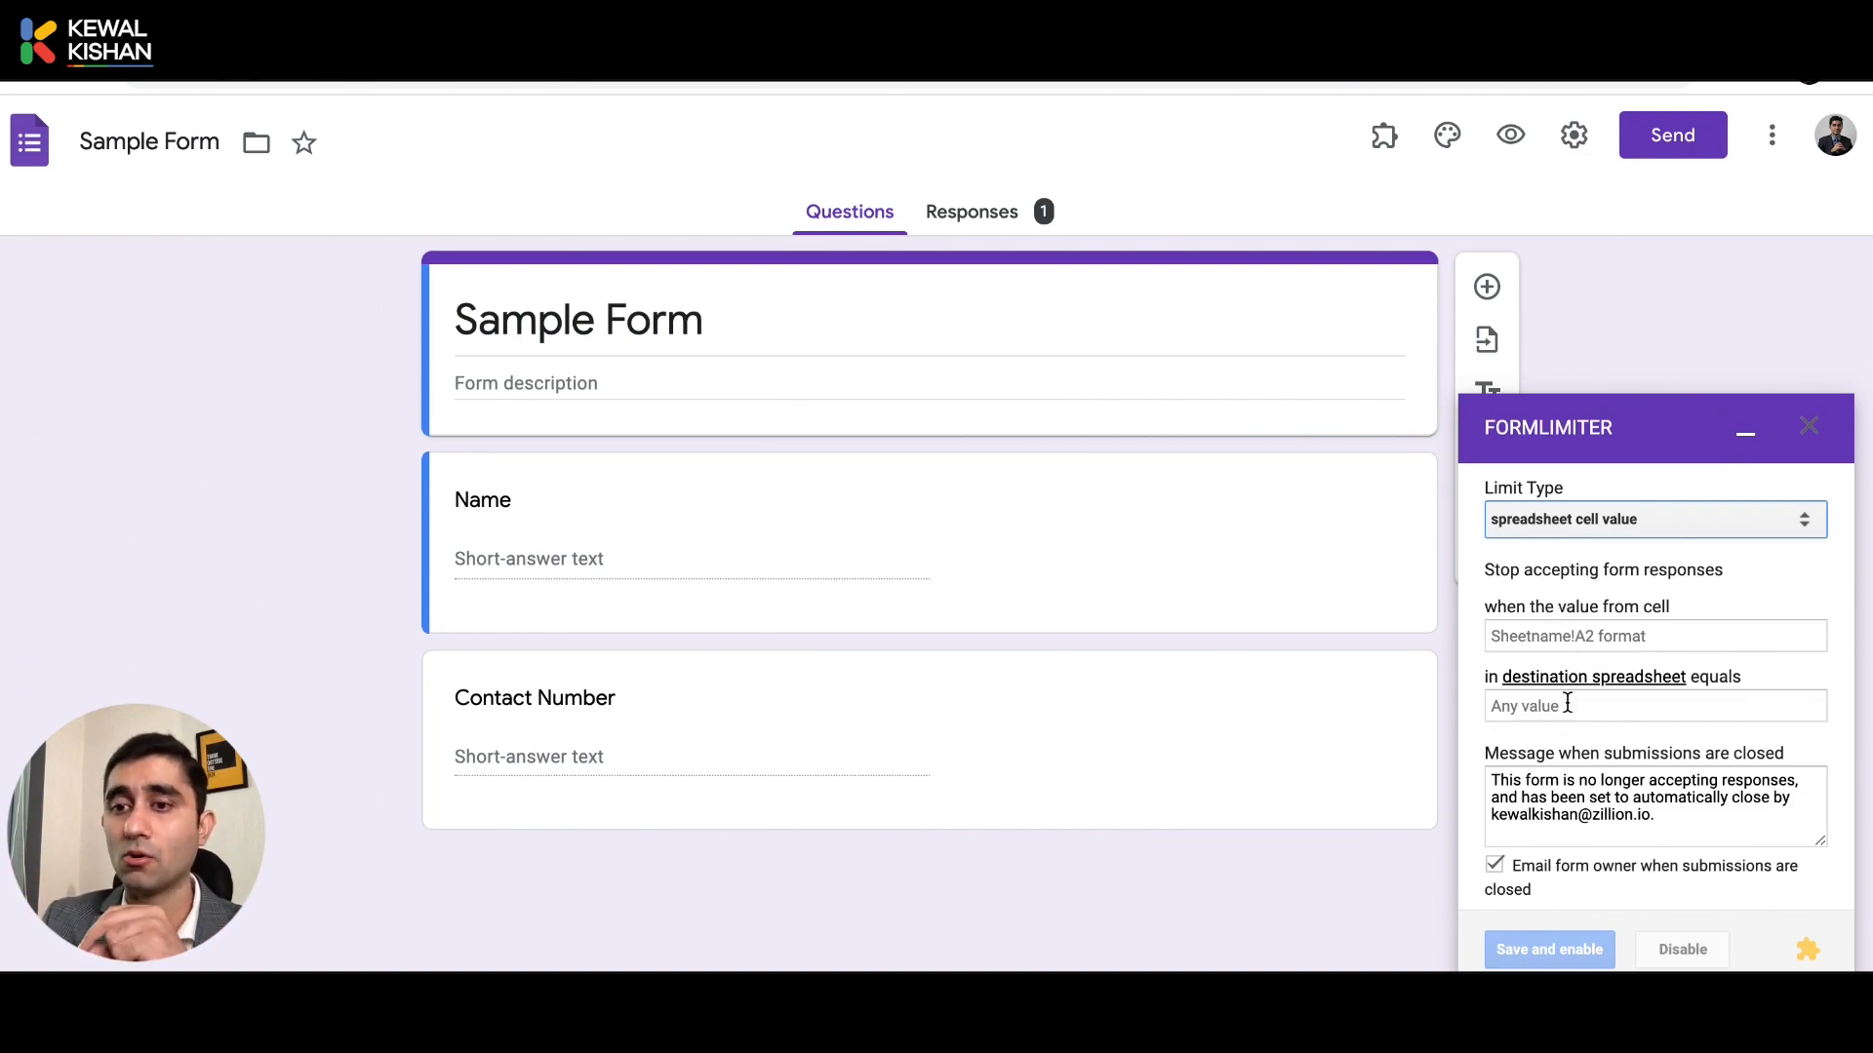
Open the form's linked response spreadsheet and look over its Timestamp, Name and Contact Number columns.
{"action": "left_click", "coordinate": [729, 186]}
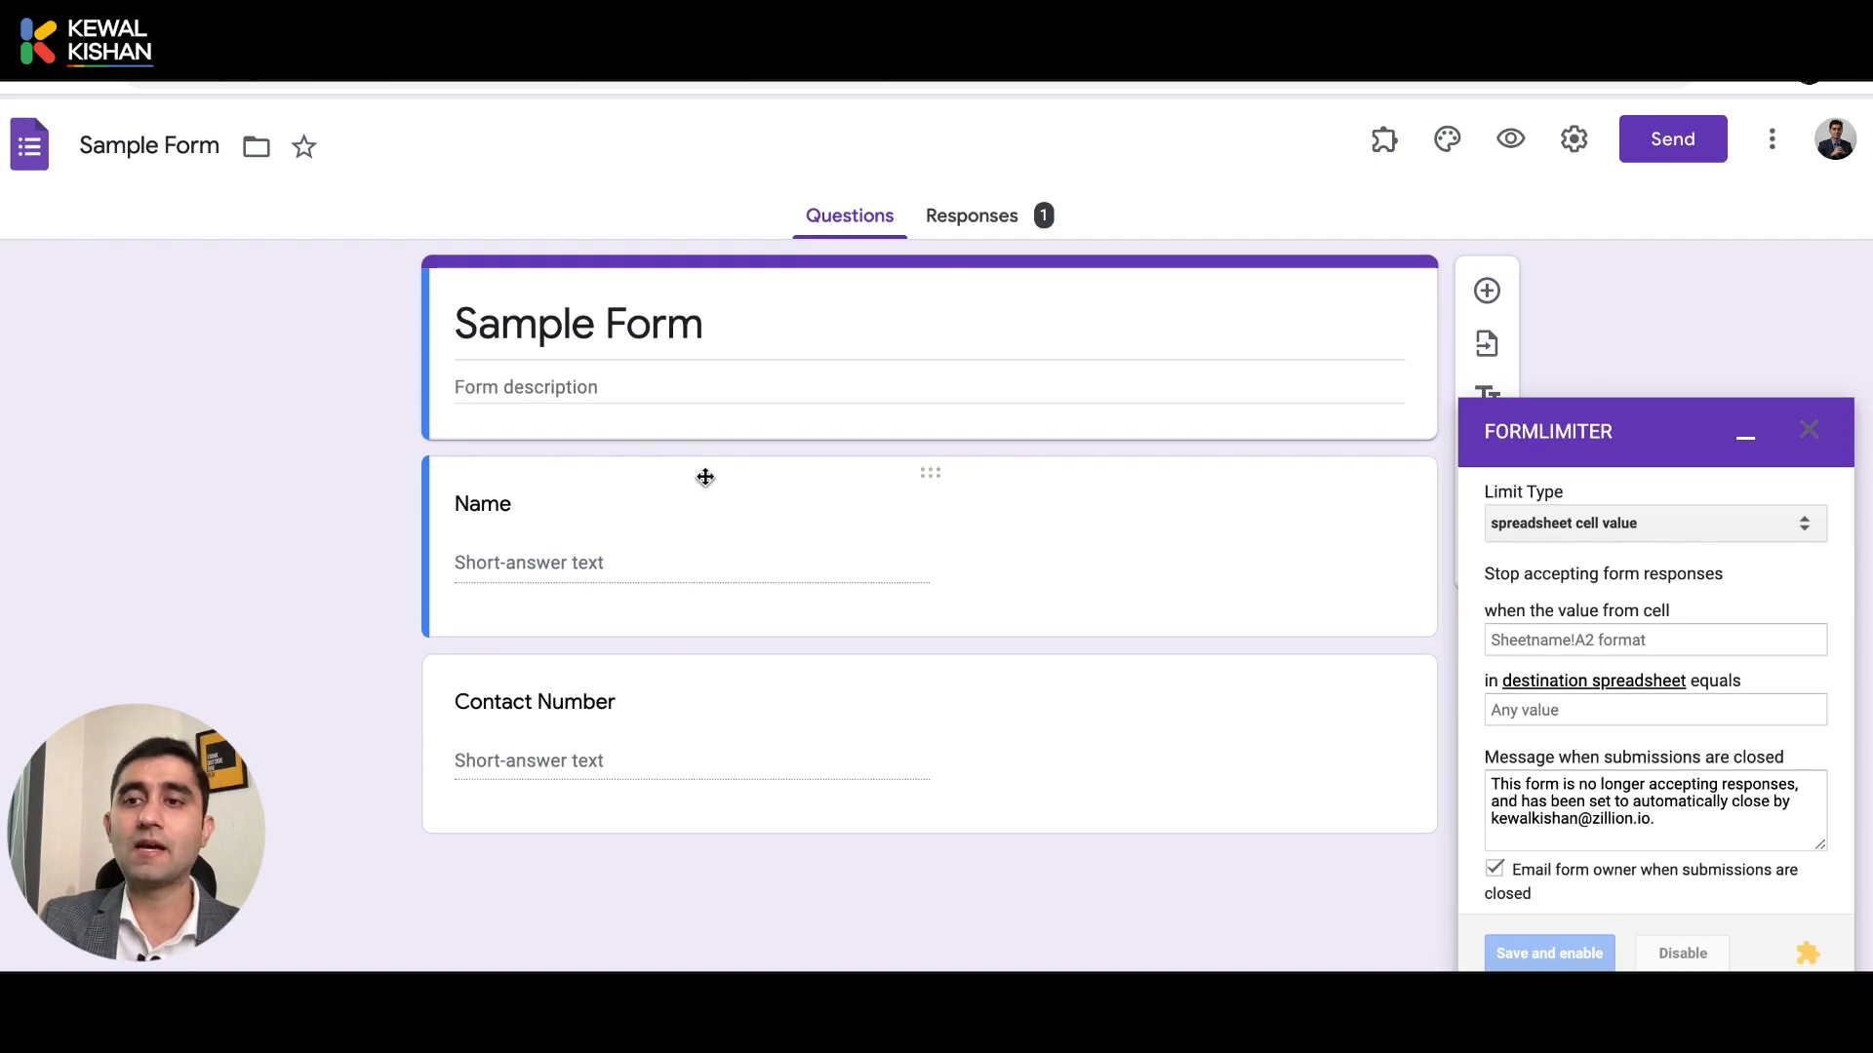
{"action": "left_click", "coordinate": [621, 326]}
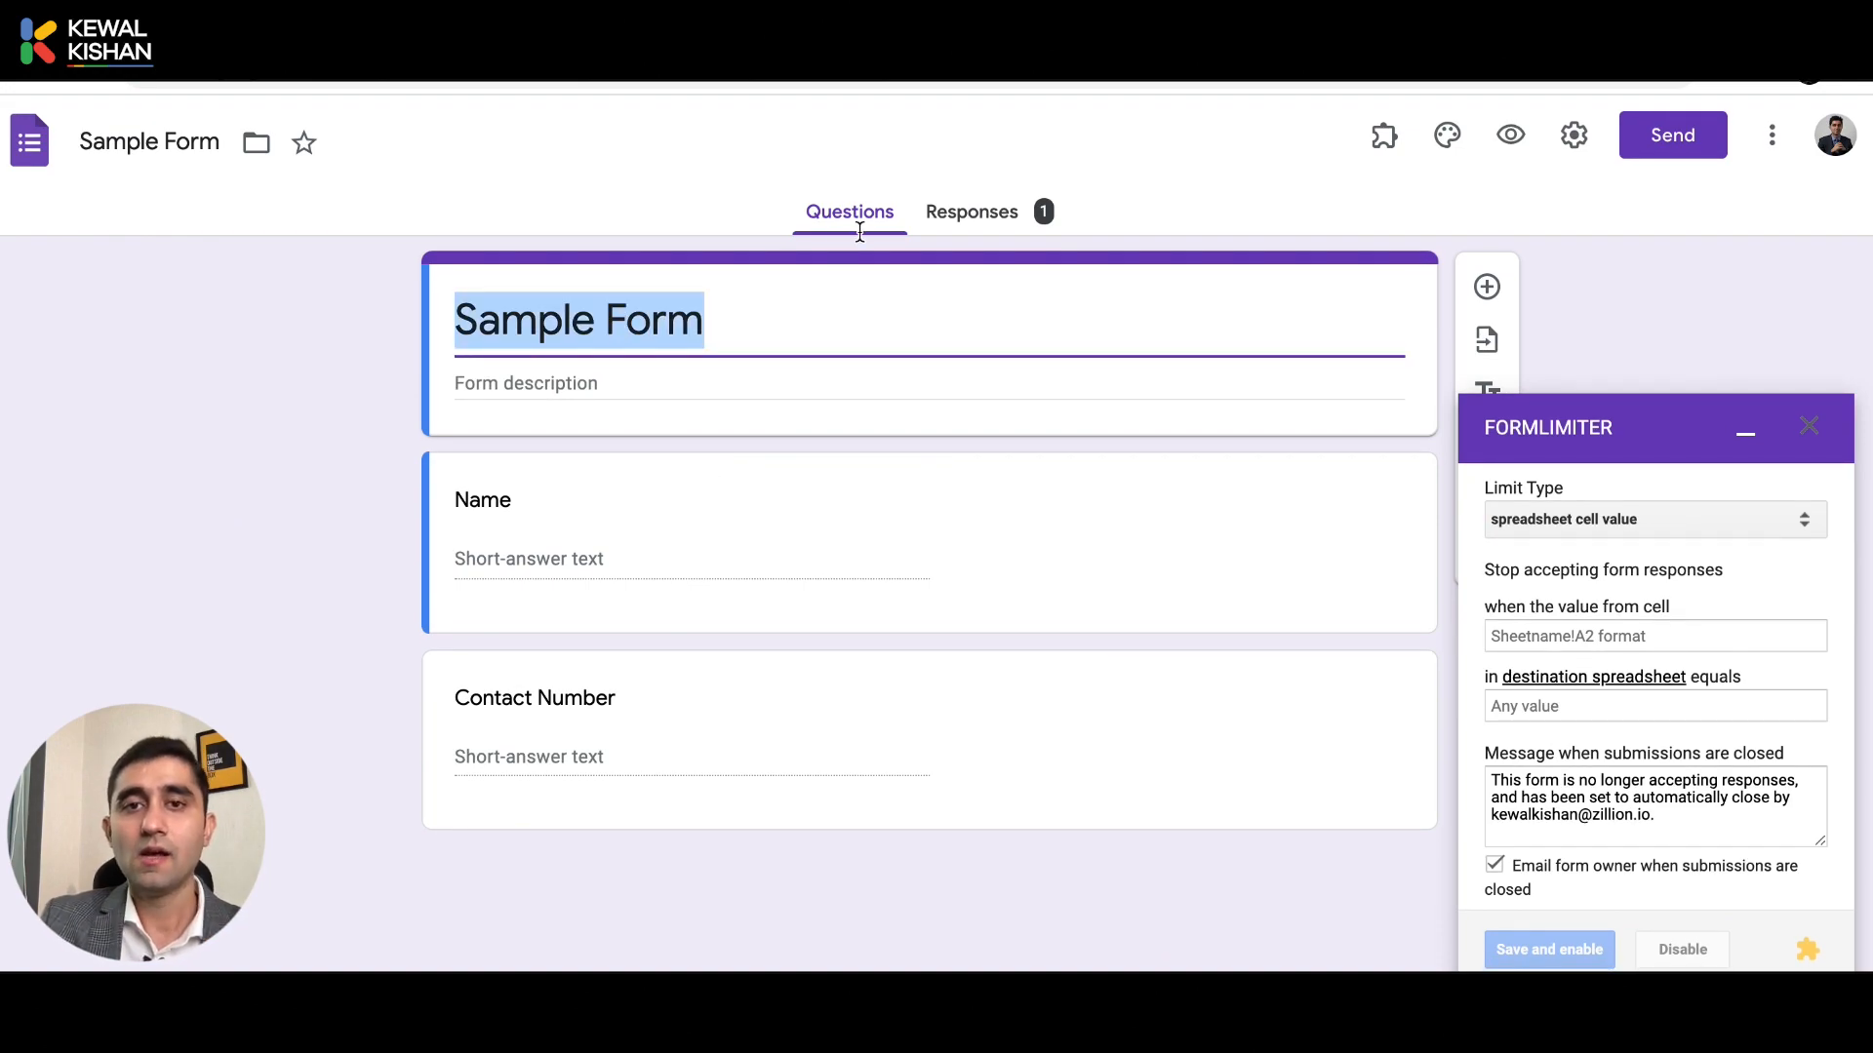
{"action": "left_click", "coordinate": [956, 232]}
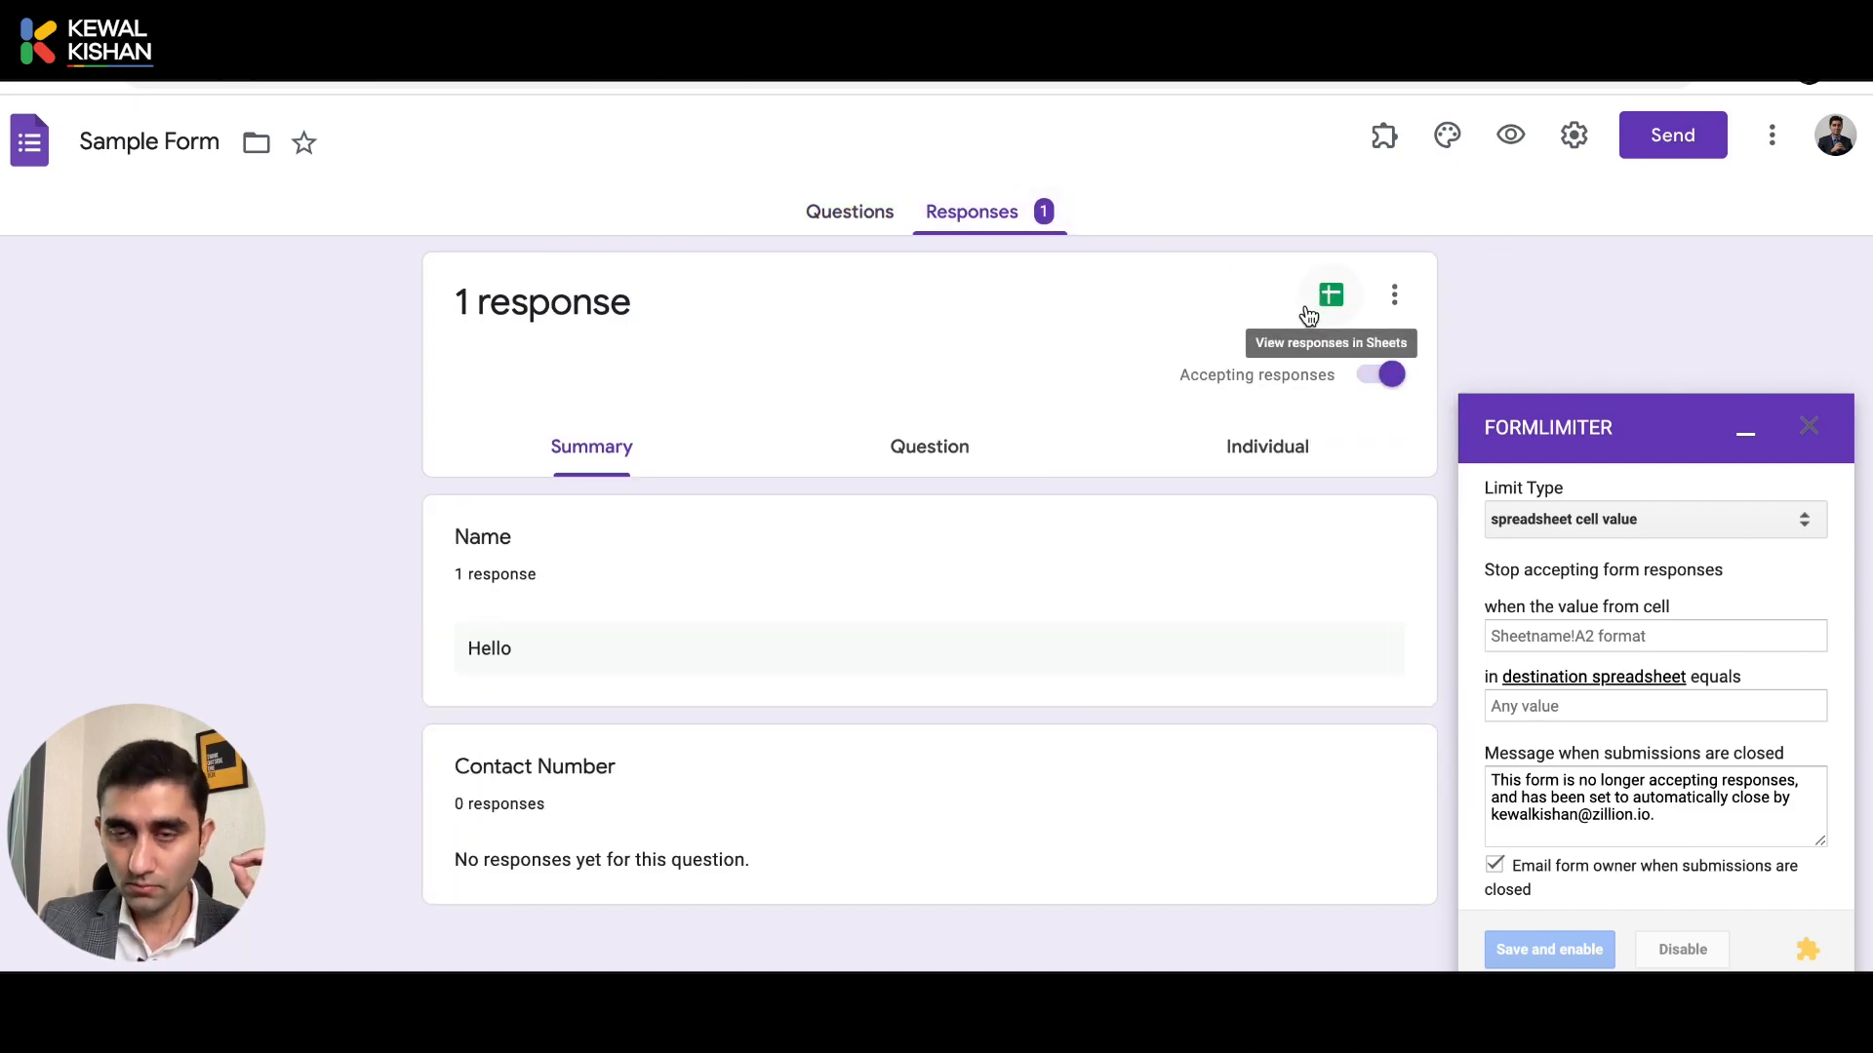
{"action": "left_click", "coordinate": [1308, 312]}
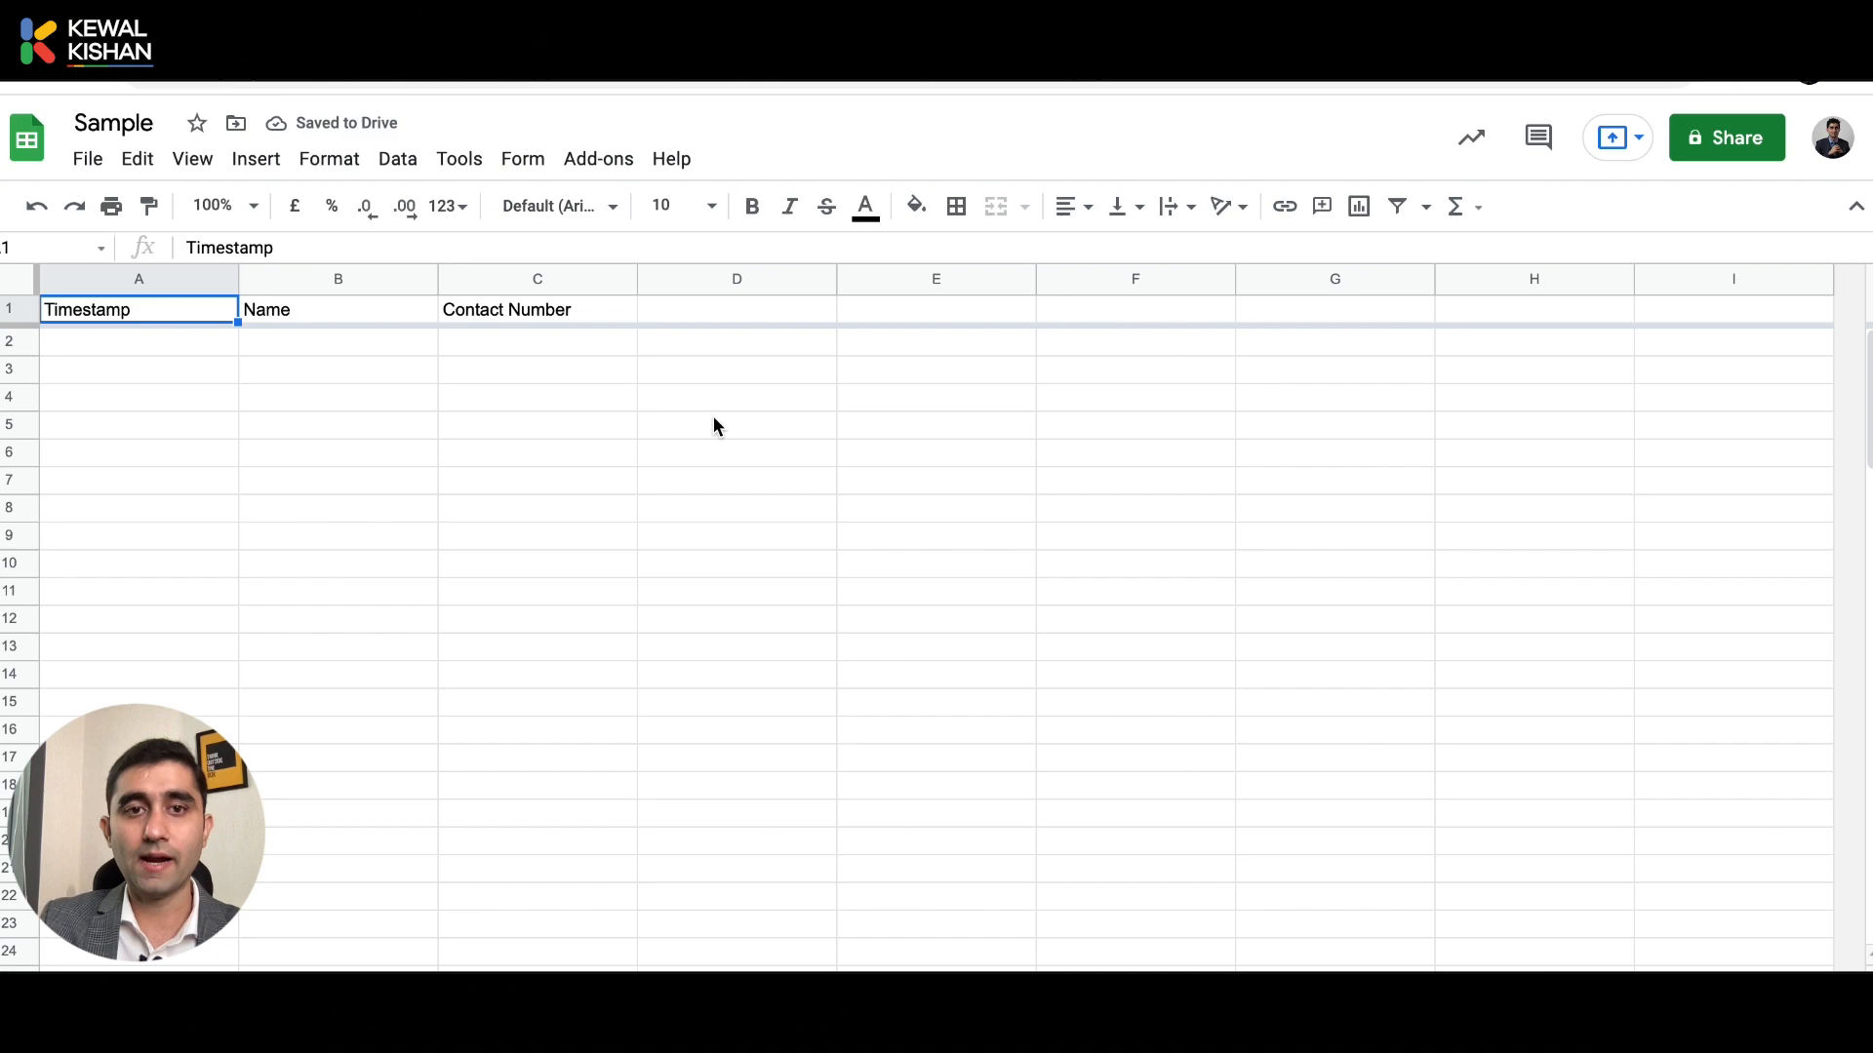
{"action": "left_click", "coordinate": [152, 367]}
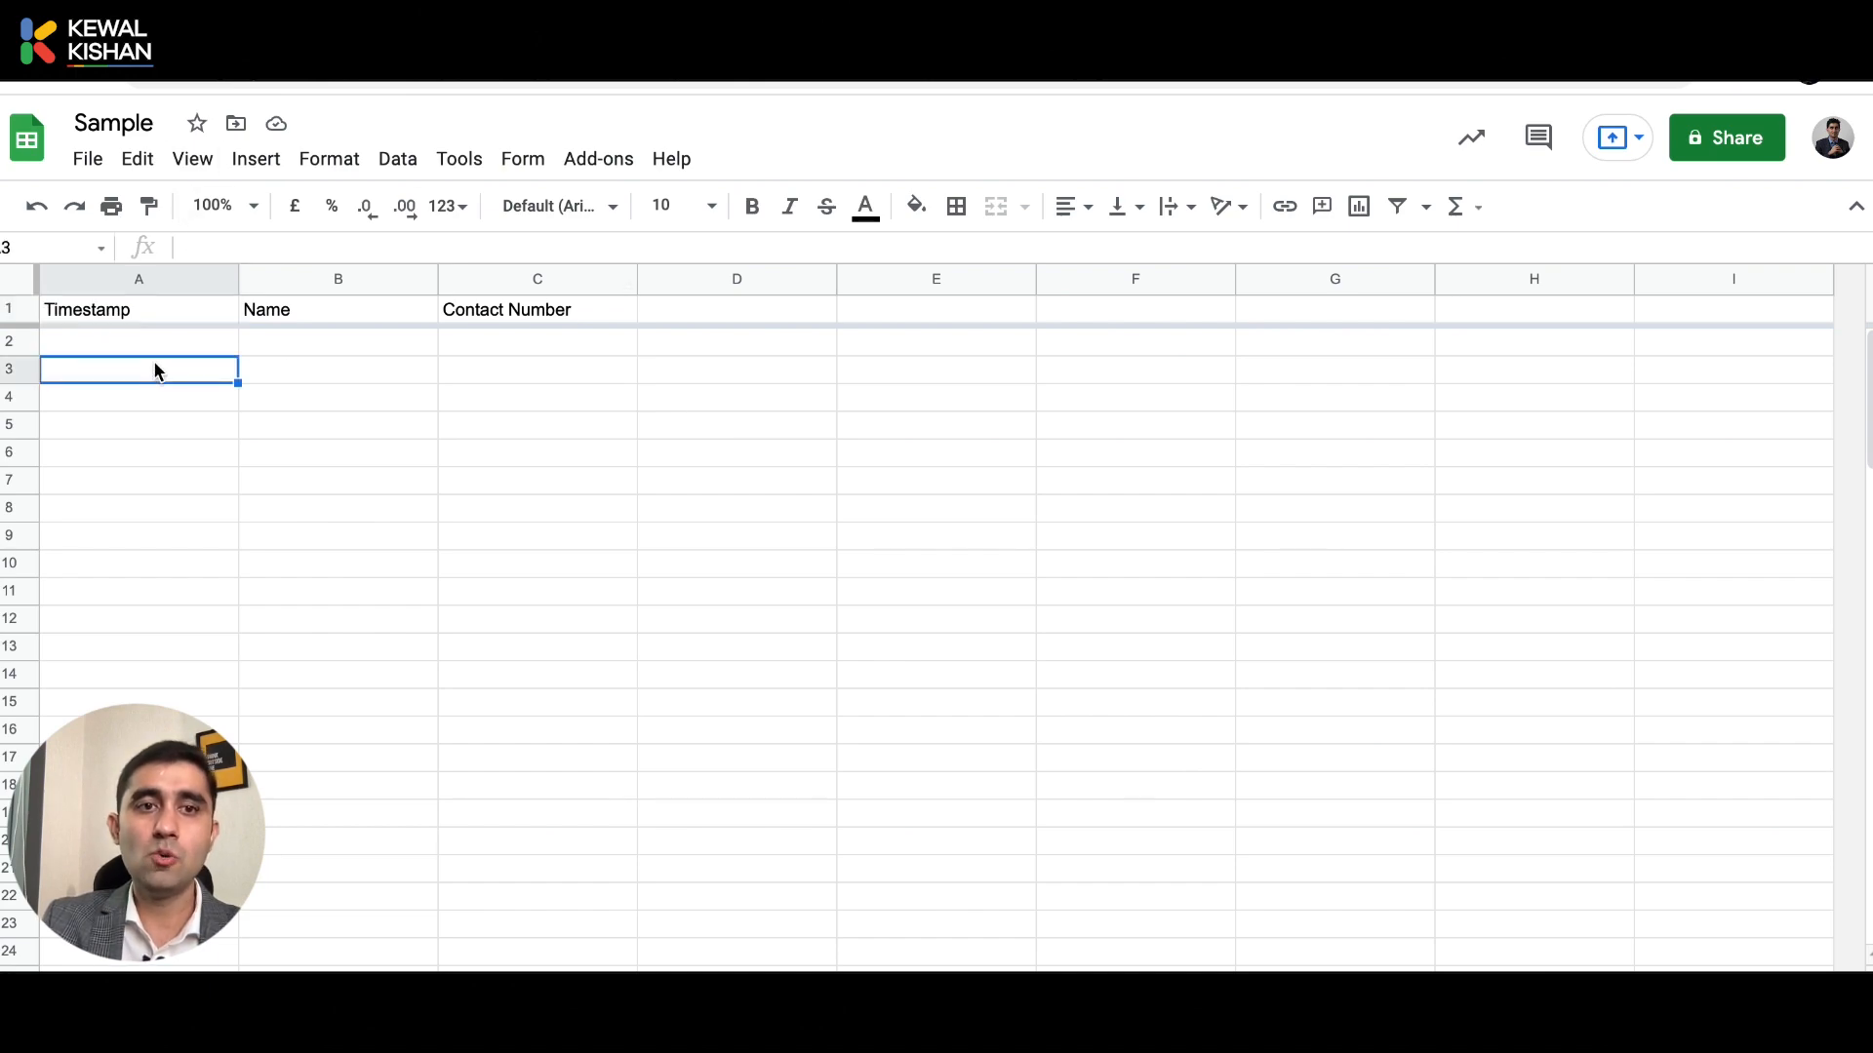
{"action": "left_click", "coordinate": [340, 369]}
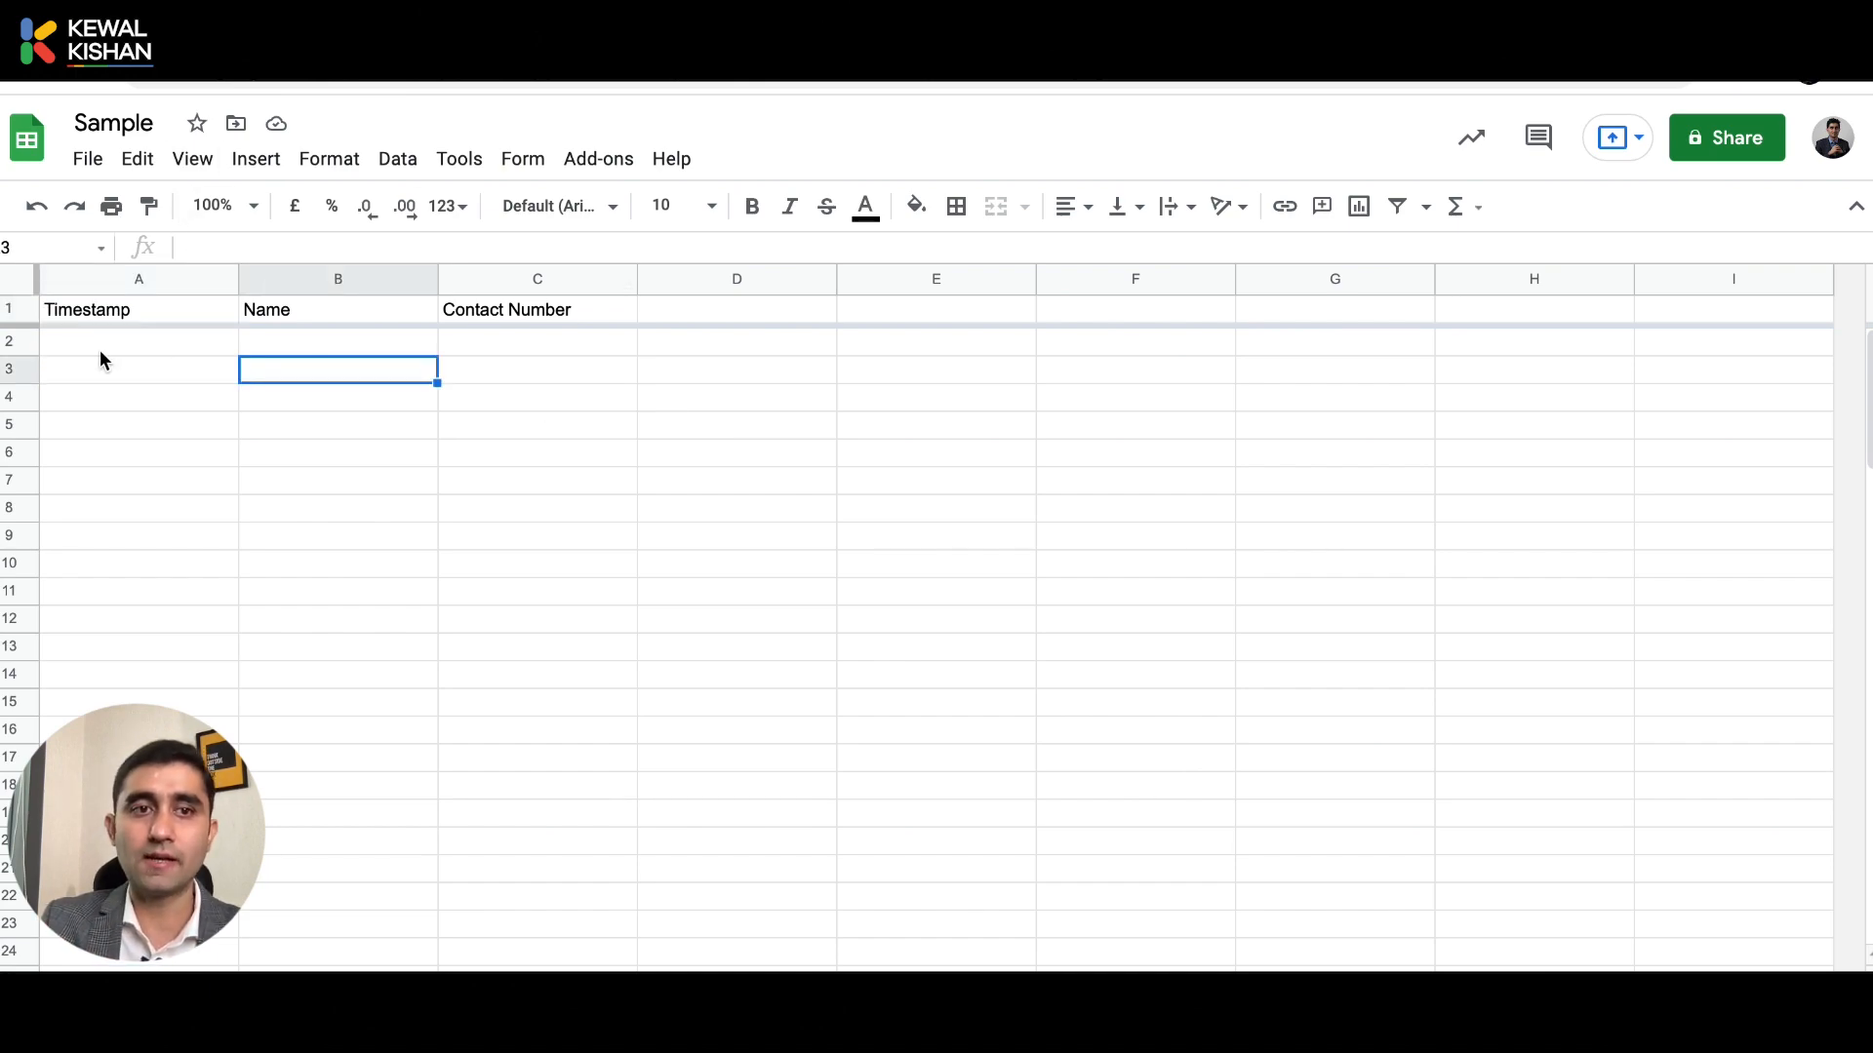
{"action": "left_click", "coordinate": [99, 349]}
{"action": "left_click", "coordinate": [385, 355]}
{"action": "left_click", "coordinate": [537, 357]}
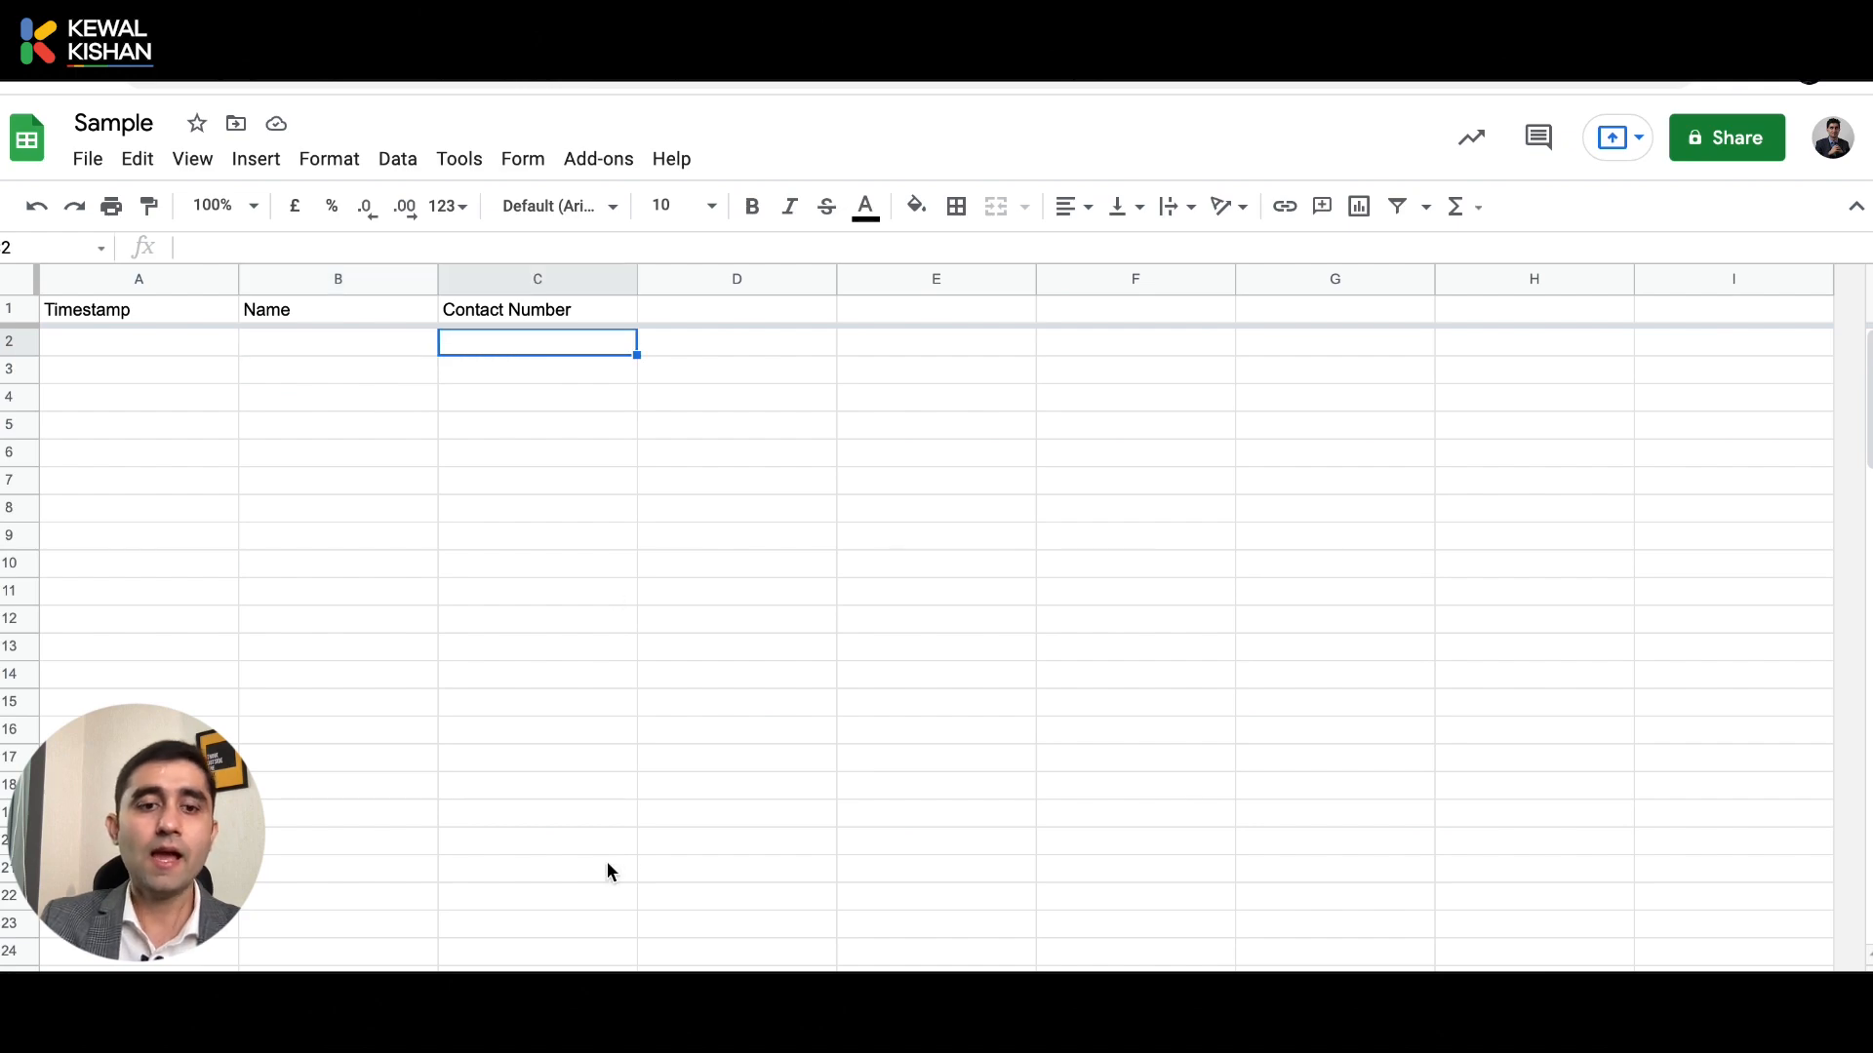
Set the Limit value in cell A2 of the spreadsheet's limit sheet to 5.
{"action": "left_click", "coordinate": [420, 999]}
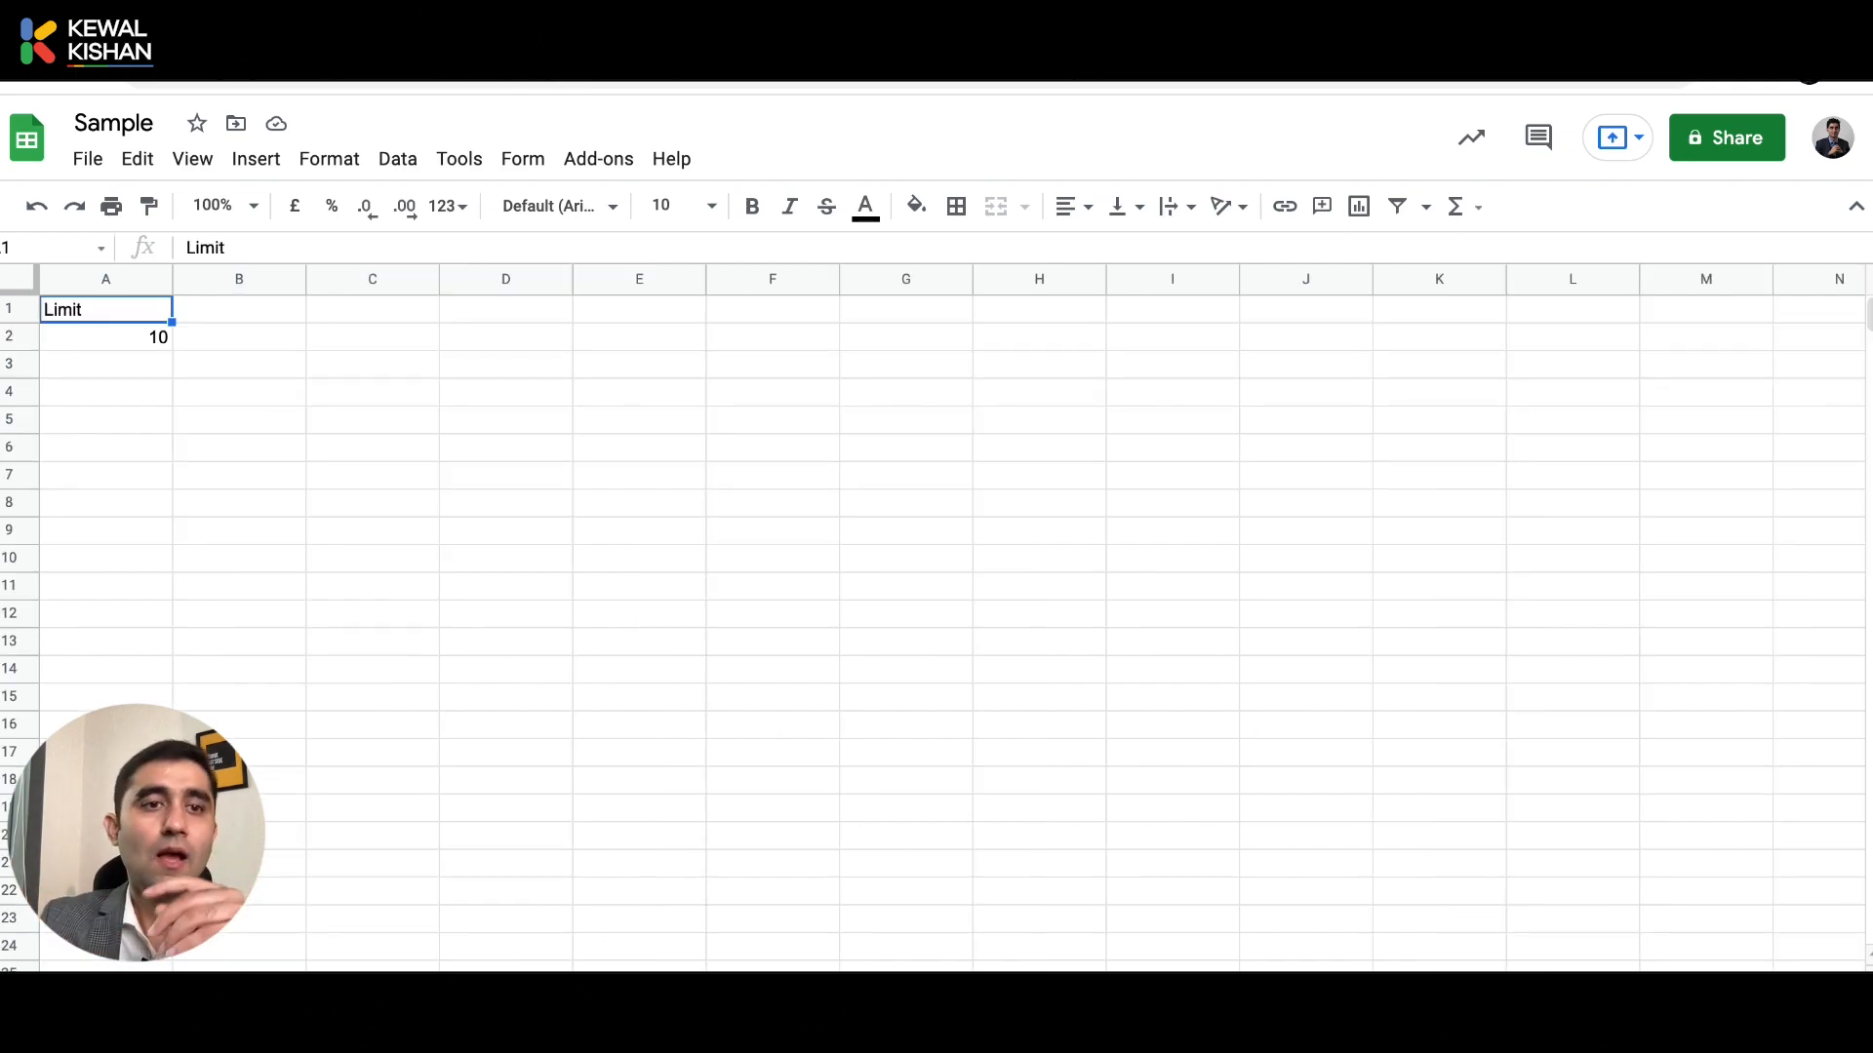
{"action": "left_click", "coordinate": [105, 346]}
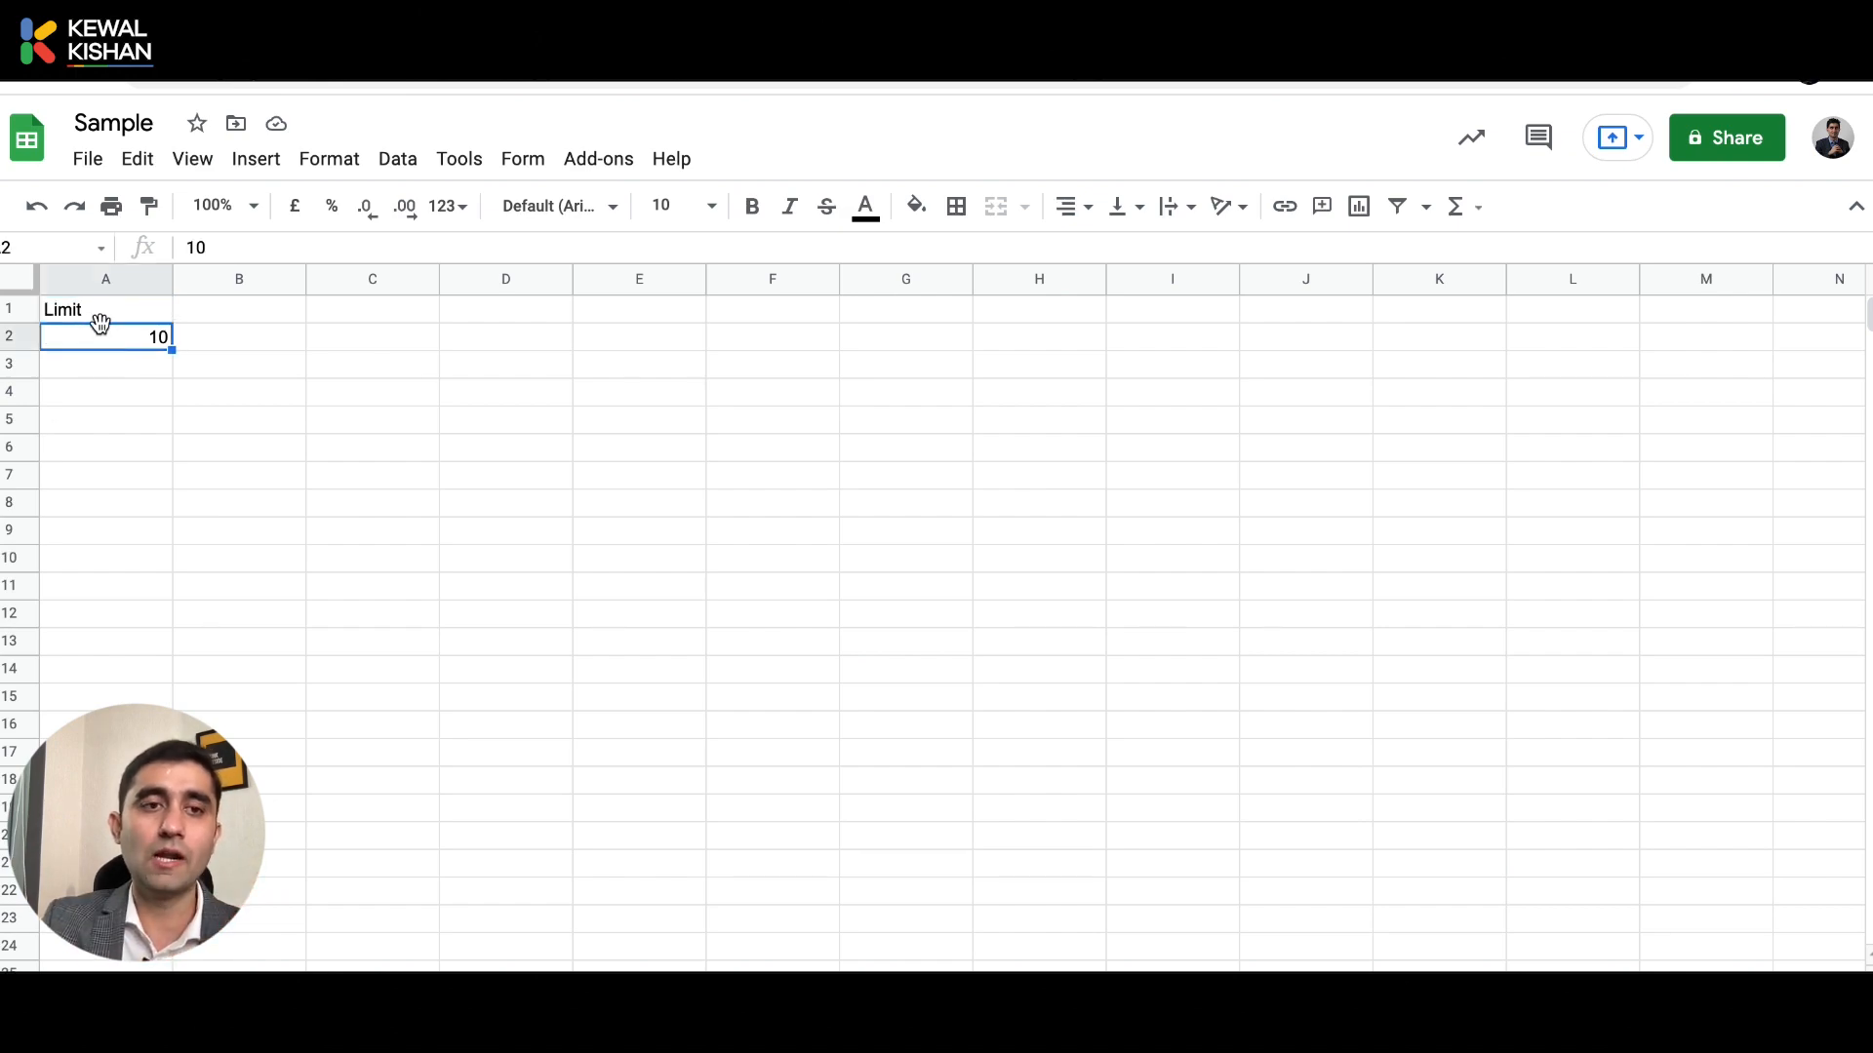
{"action": "left_click", "coordinate": [209, 340]}
{"action": "left_click", "coordinate": [136, 352]}
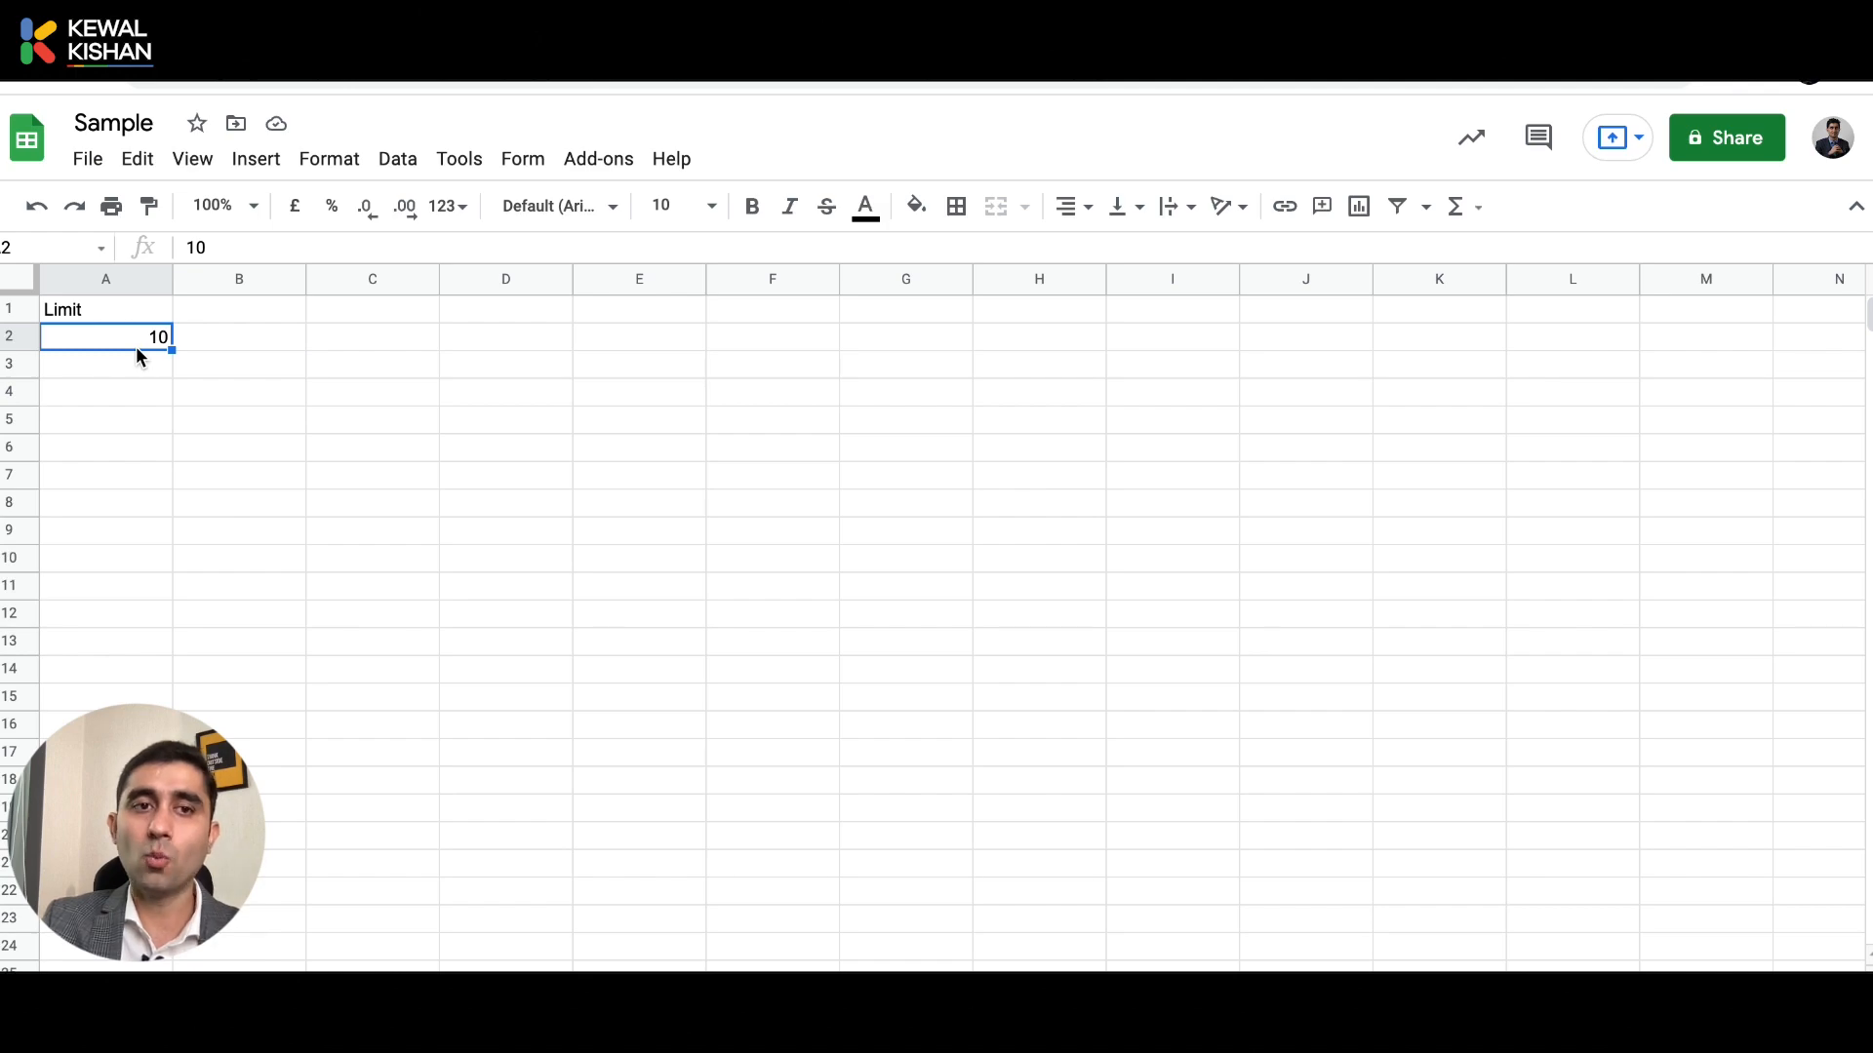
{"action": "left_click", "coordinate": [225, 348]}
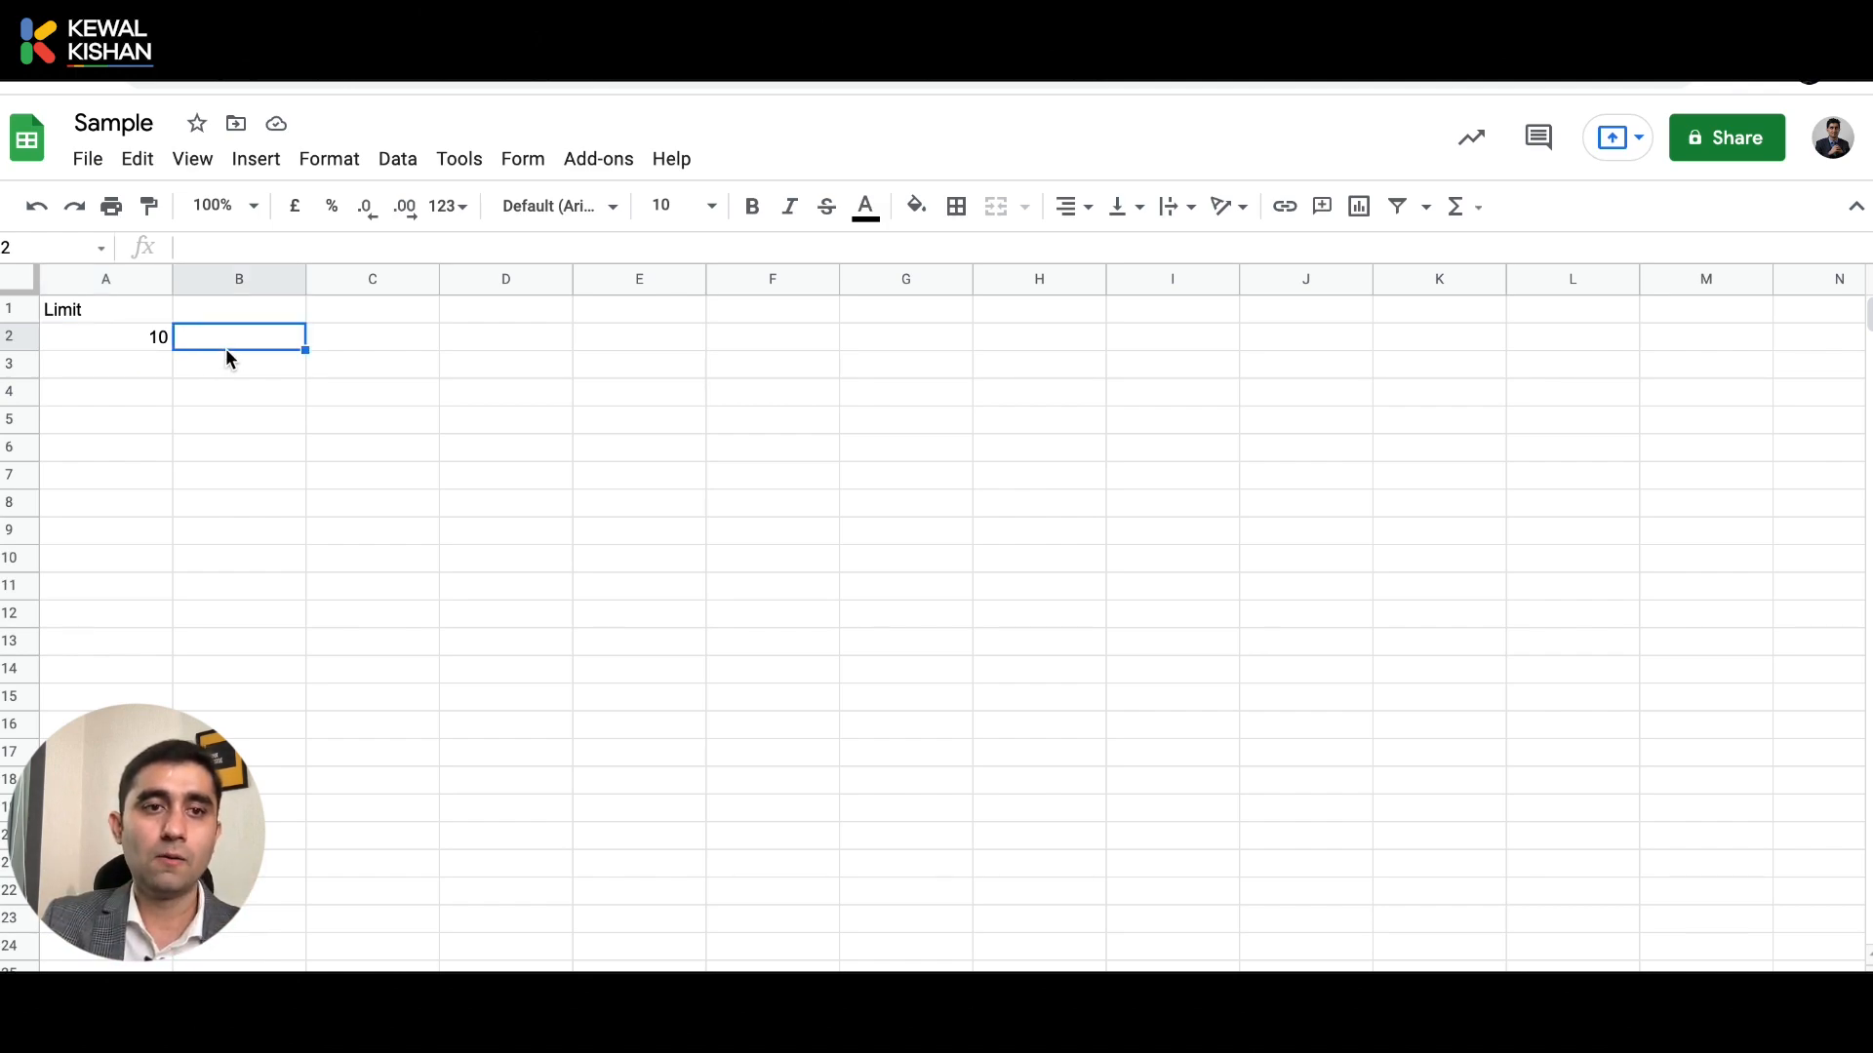
{"action": "left_click", "coordinate": [123, 339]}
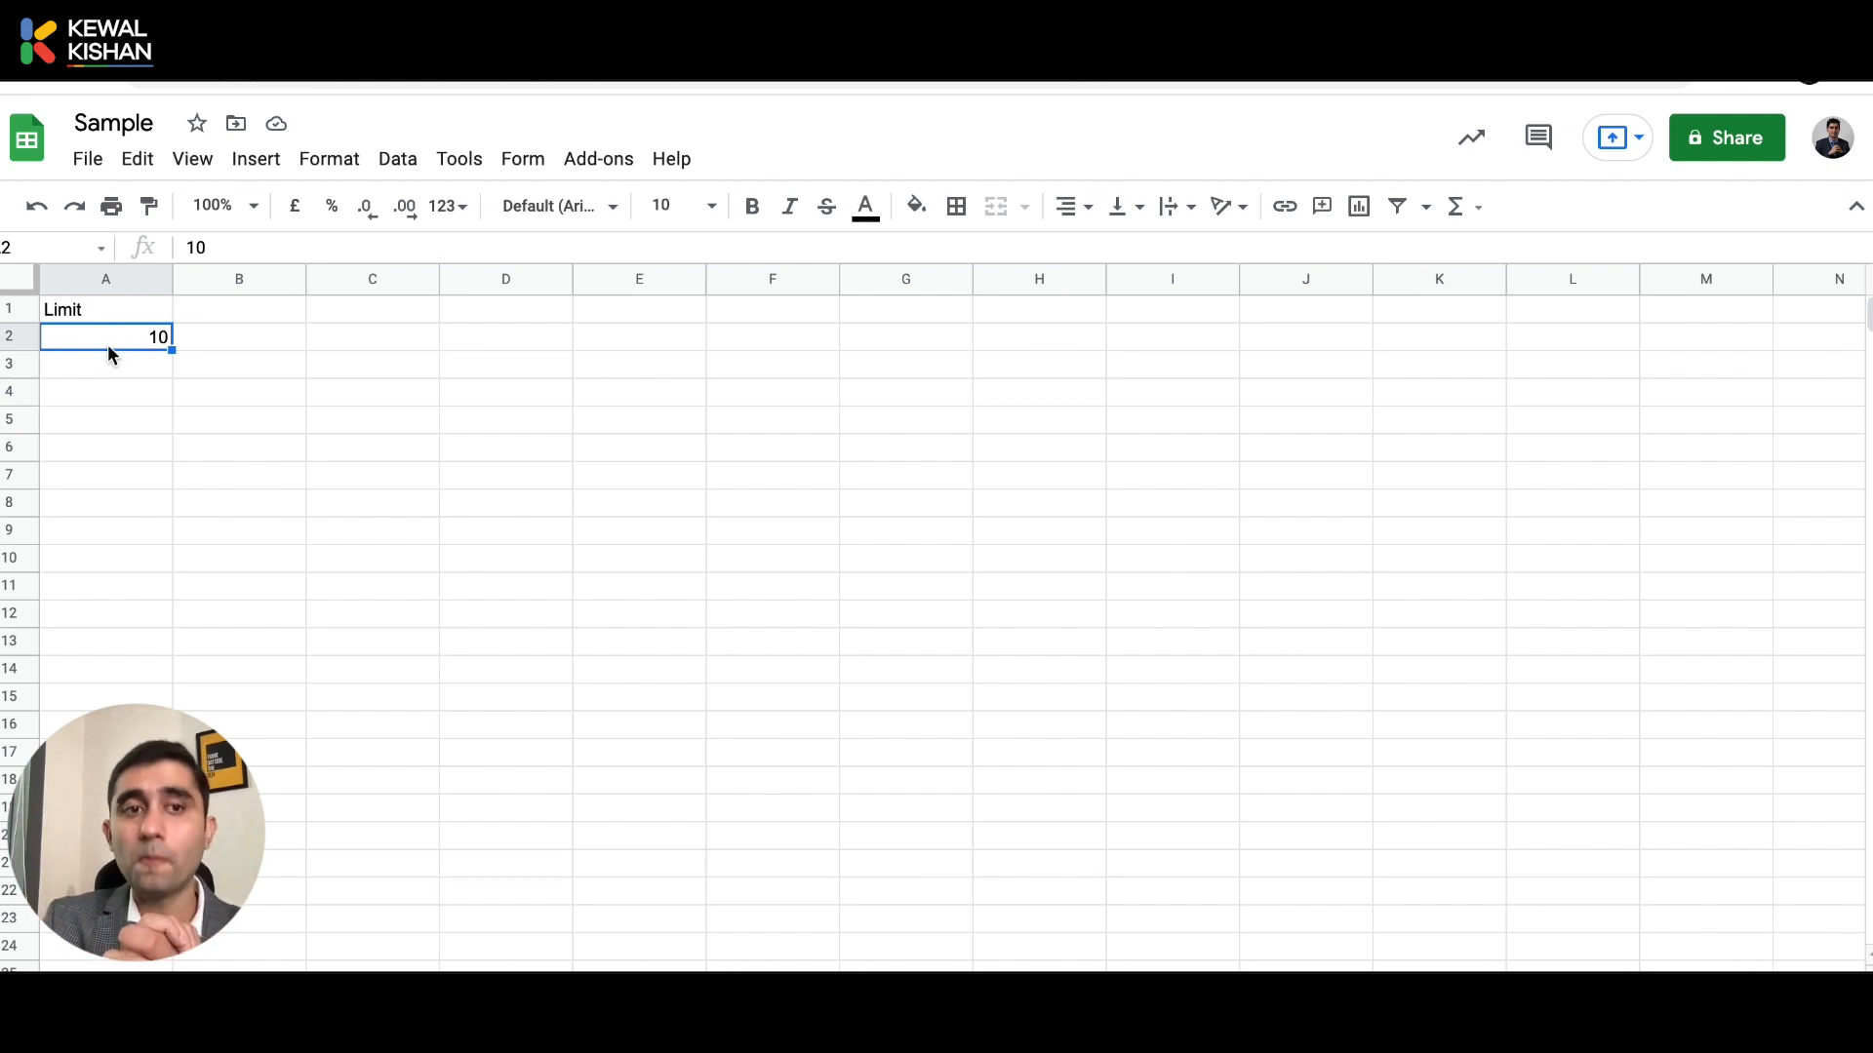
{"action": "type", "text": "5"}
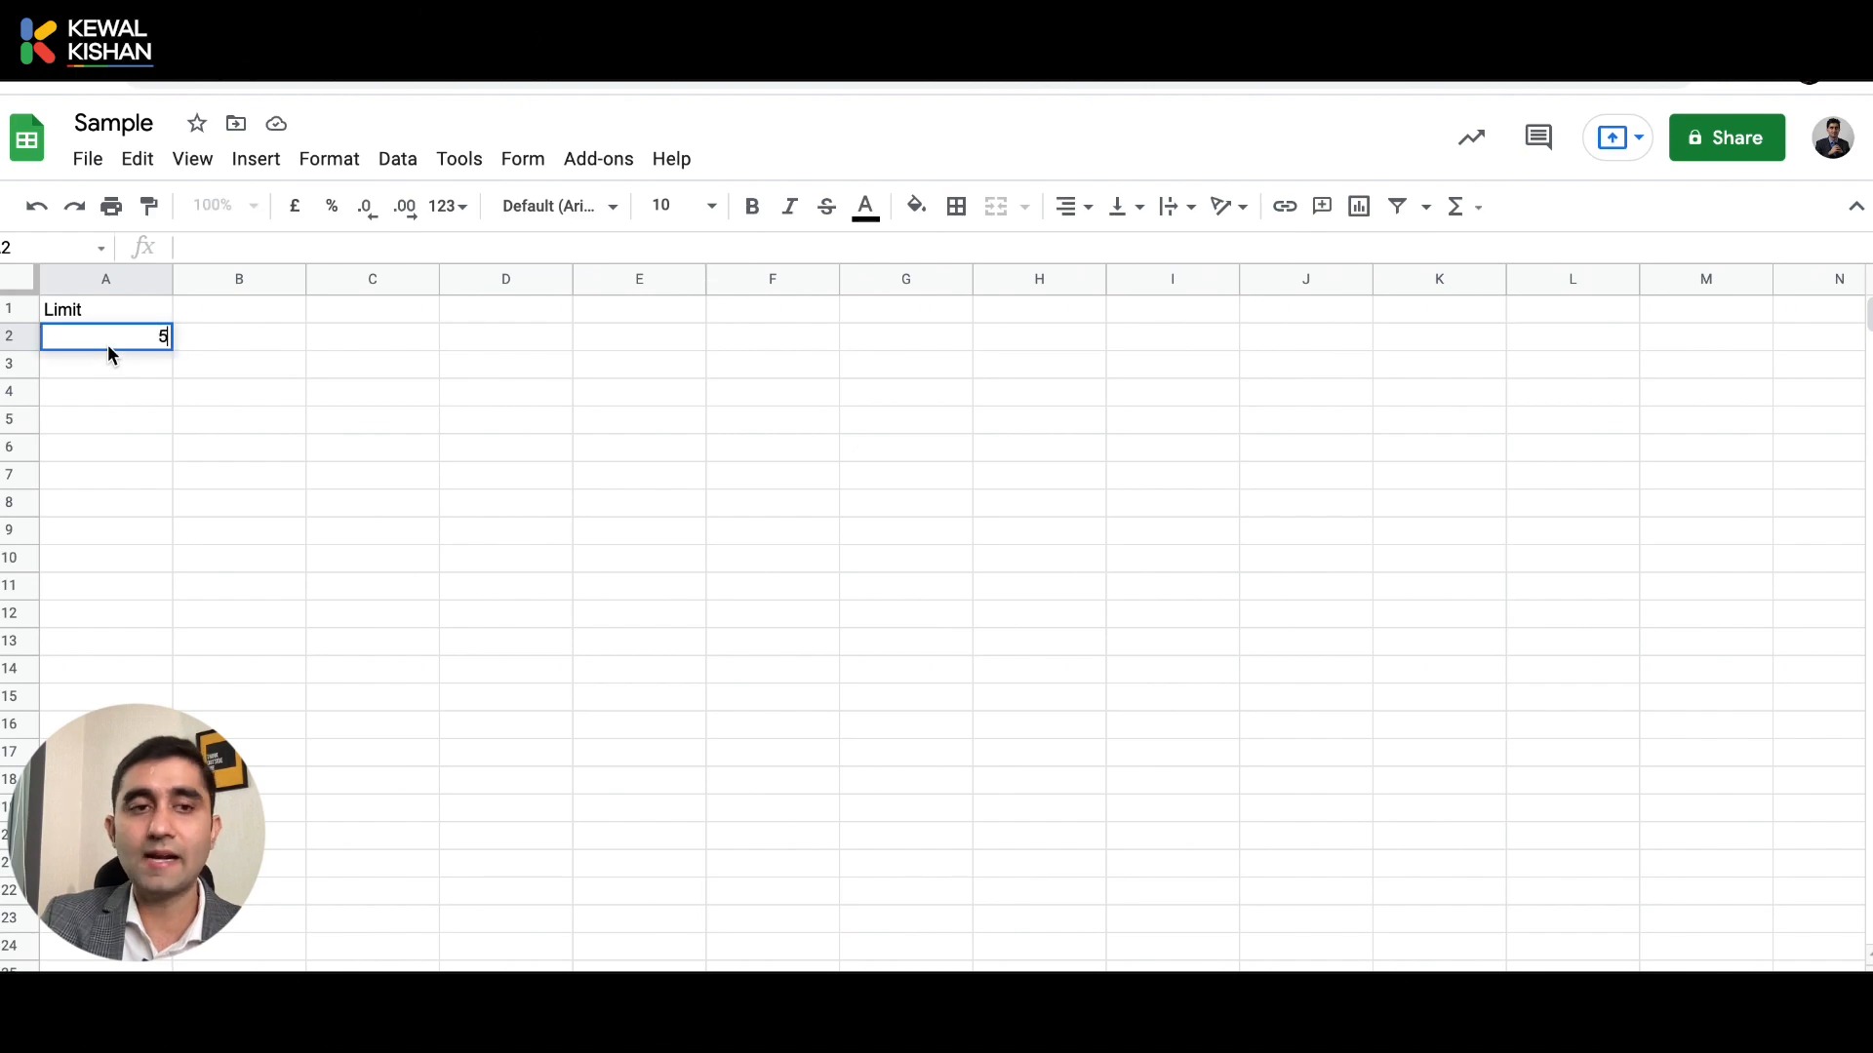
{"action": "key", "text": "Return"}
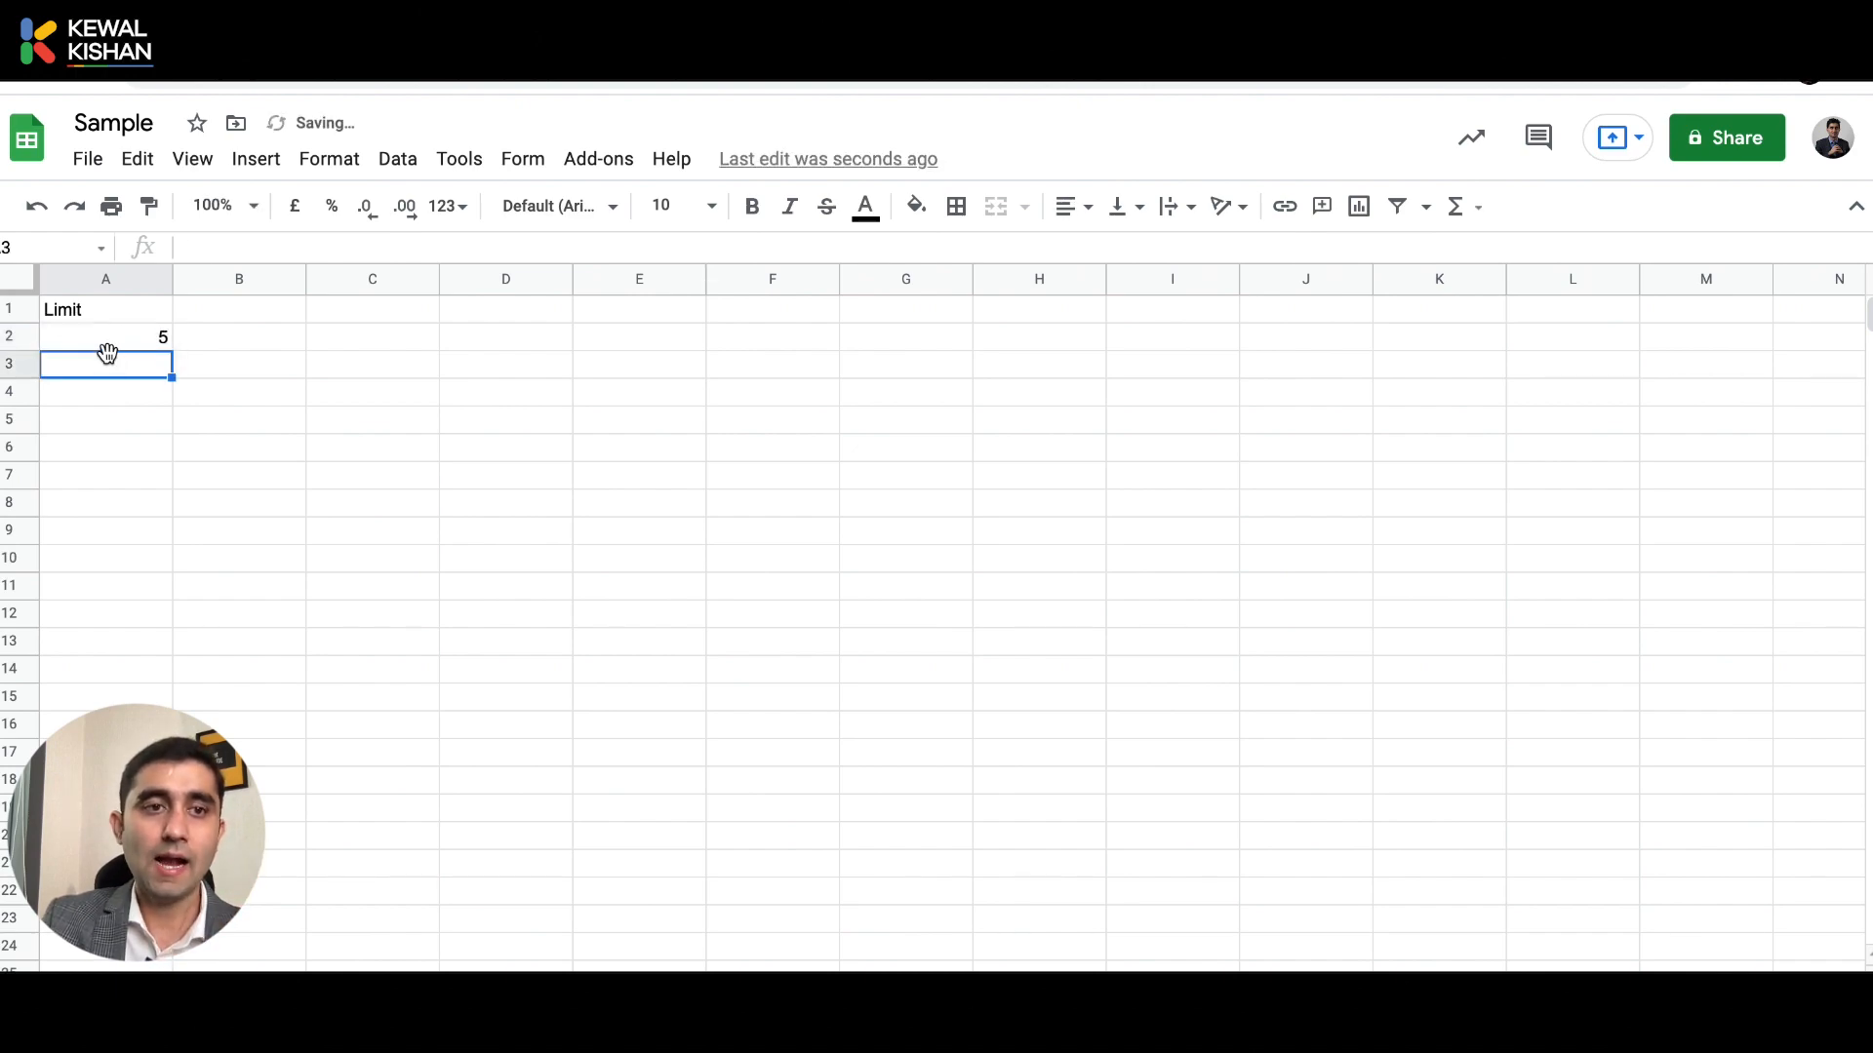
{"action": "left_click", "coordinate": [95, 344]}
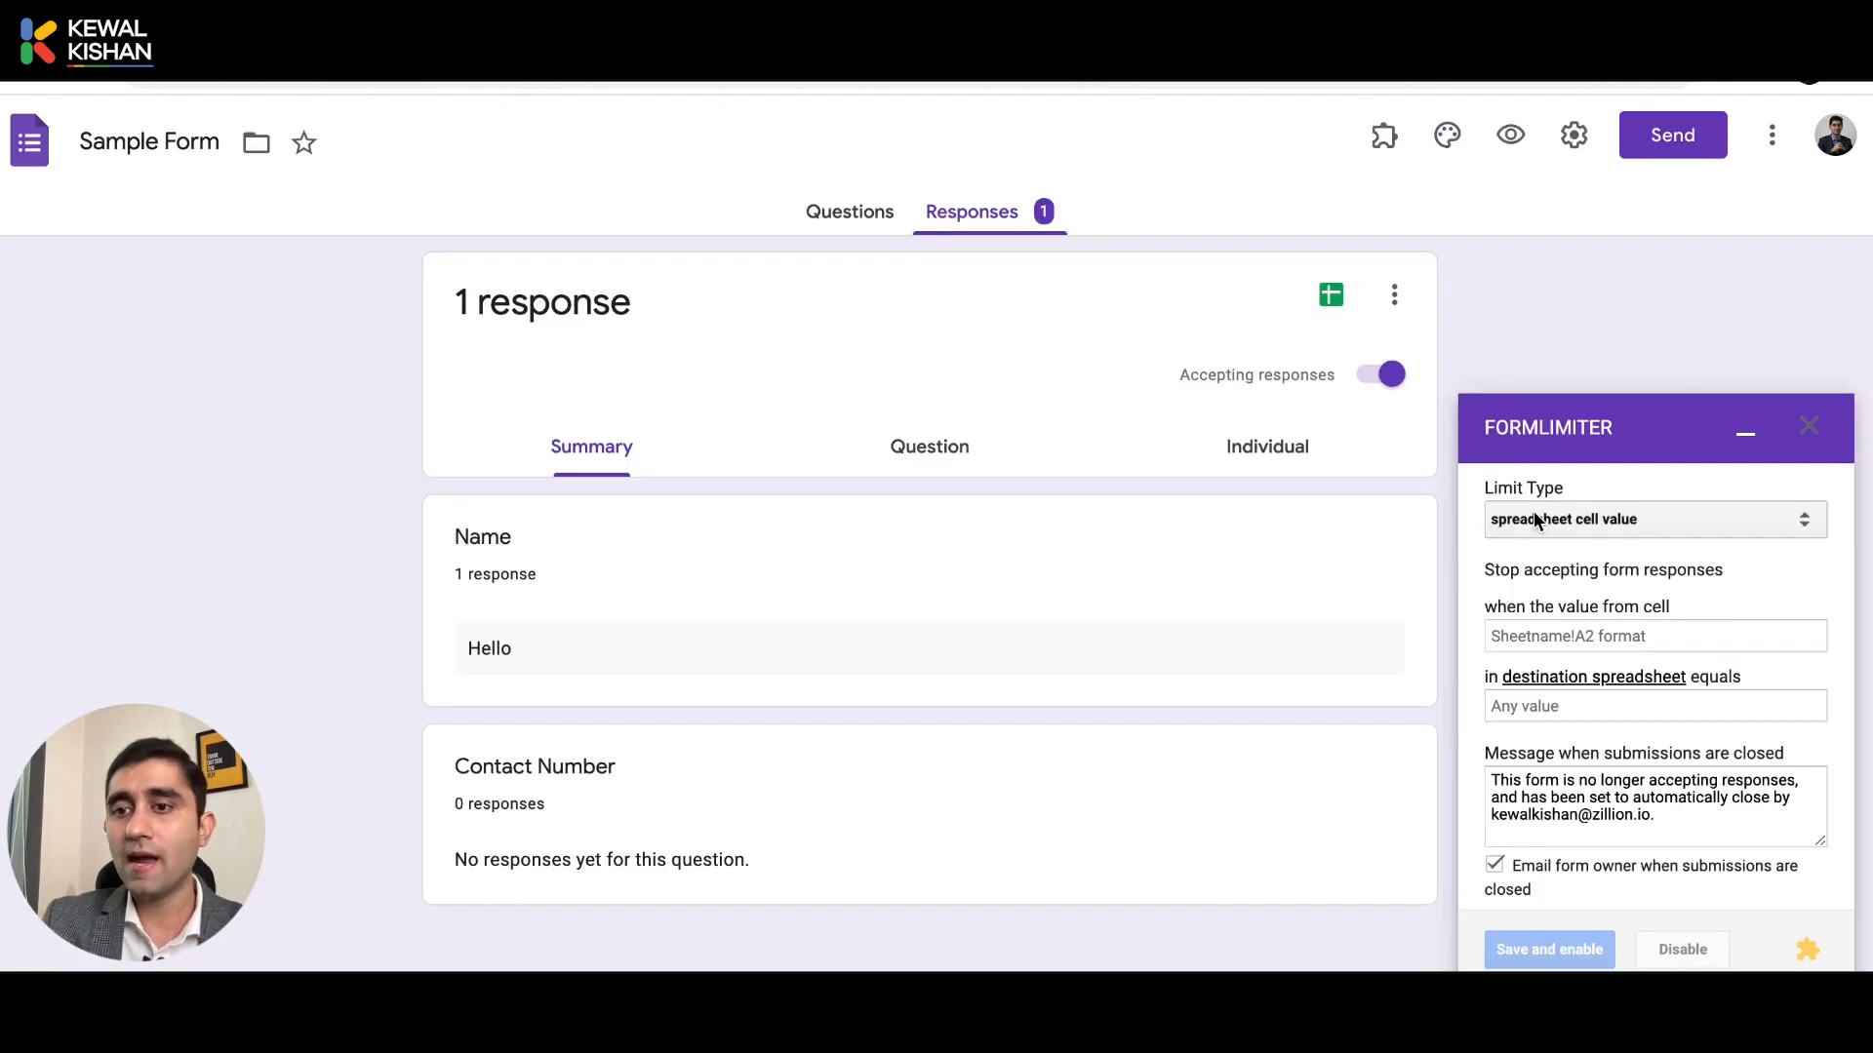
{"action": "left_click", "coordinate": [1678, 530]}
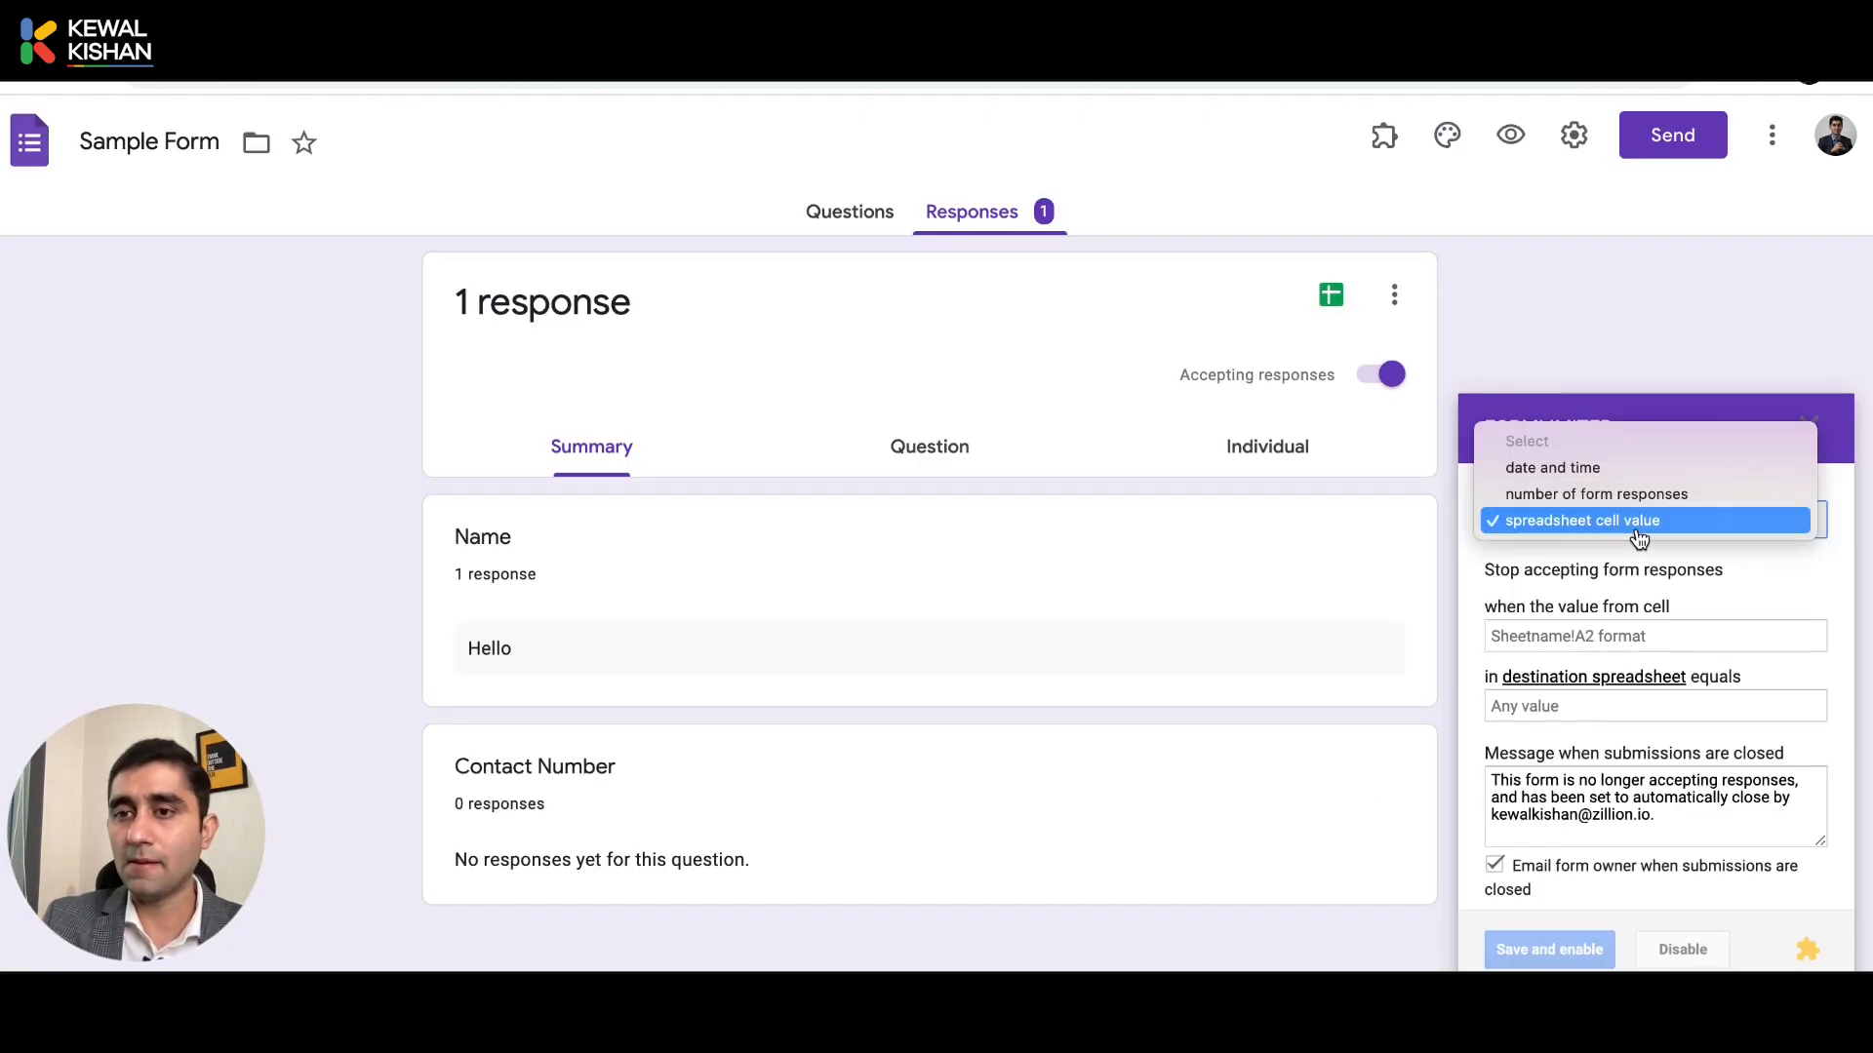
{"action": "left_click", "coordinate": [1627, 525]}
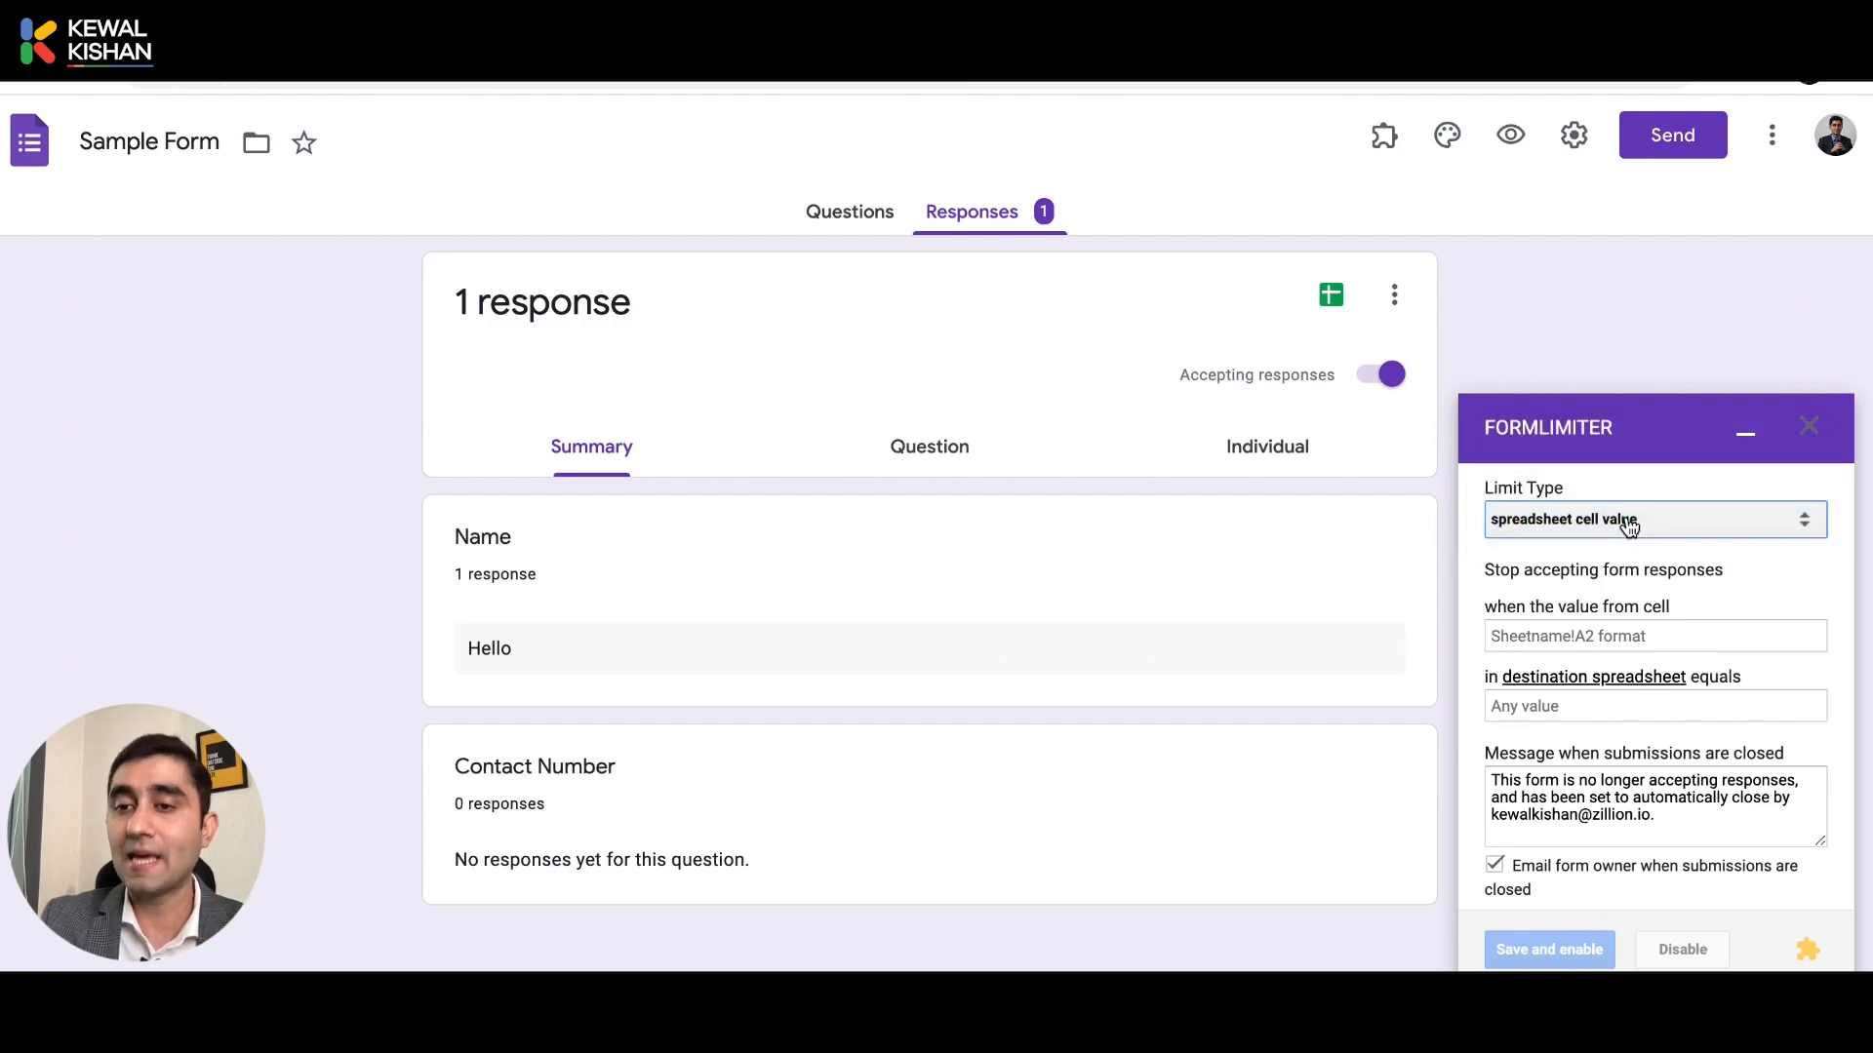
{"action": "left_click", "coordinate": [1627, 525]}
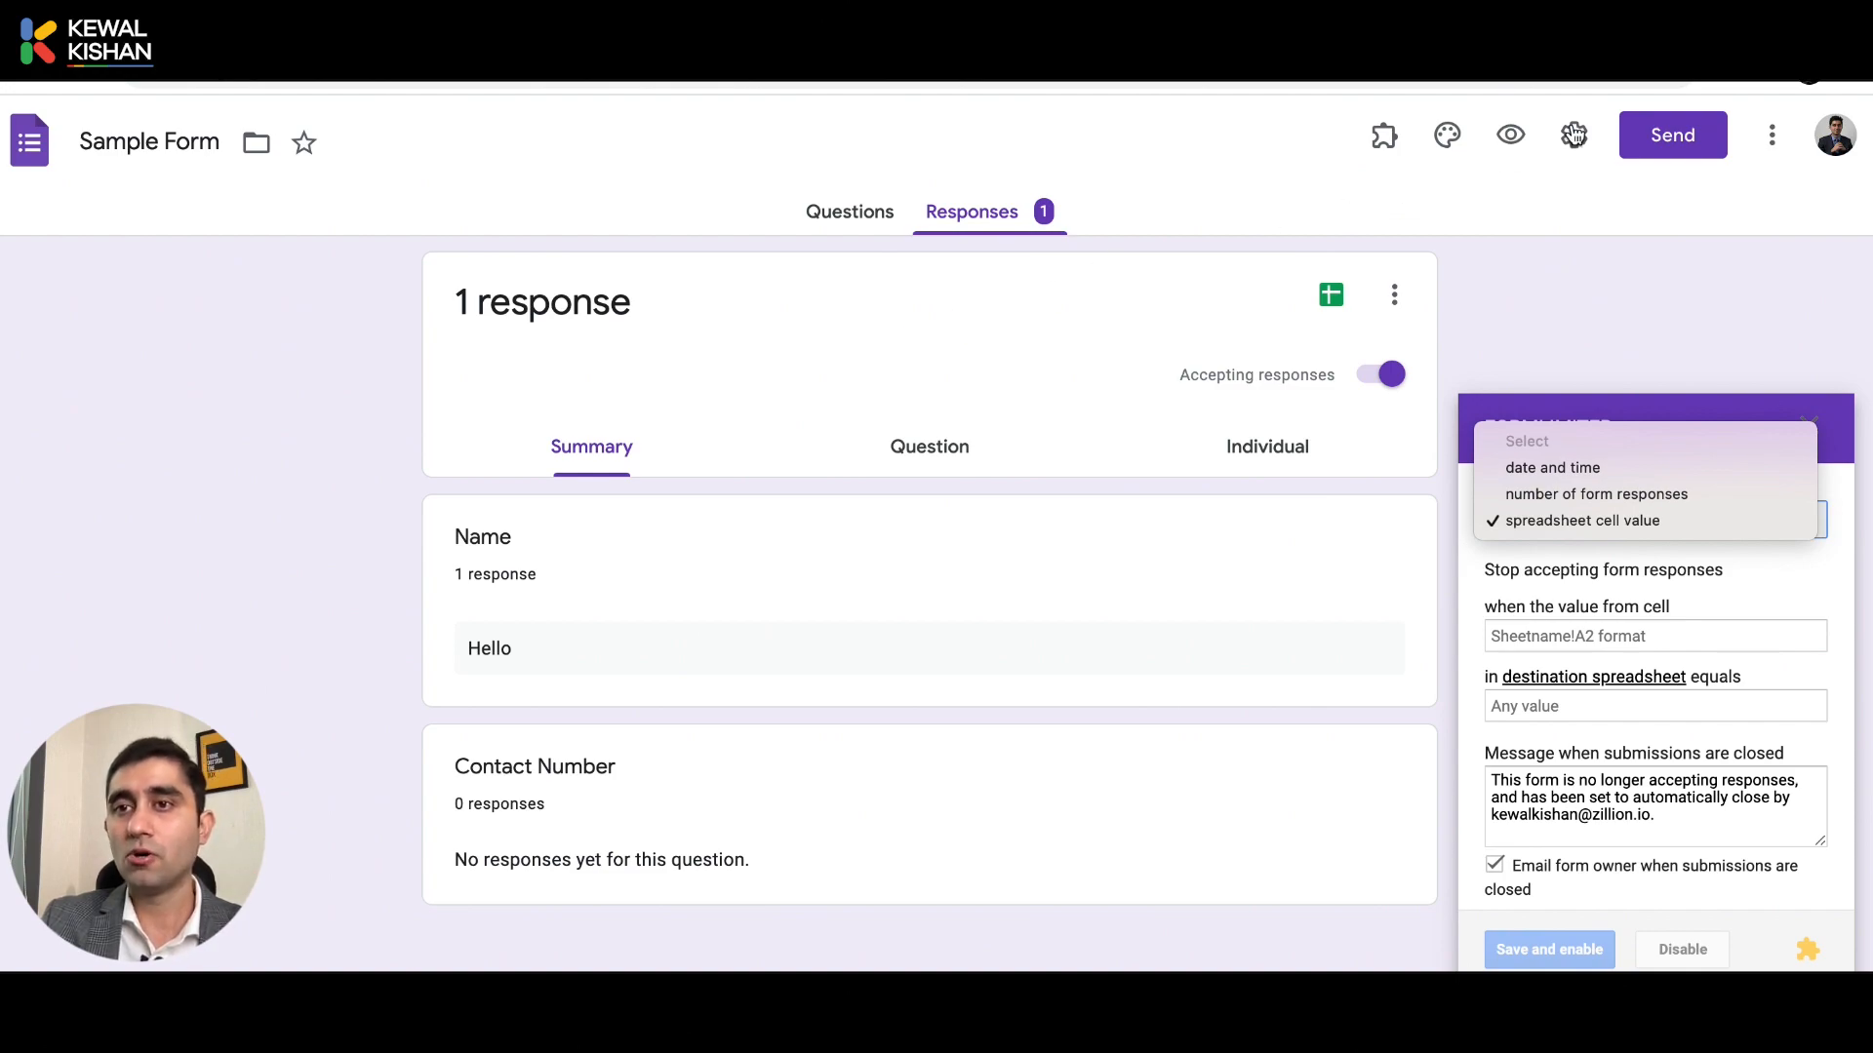
{"action": "left_click", "coordinate": [1515, 142]}
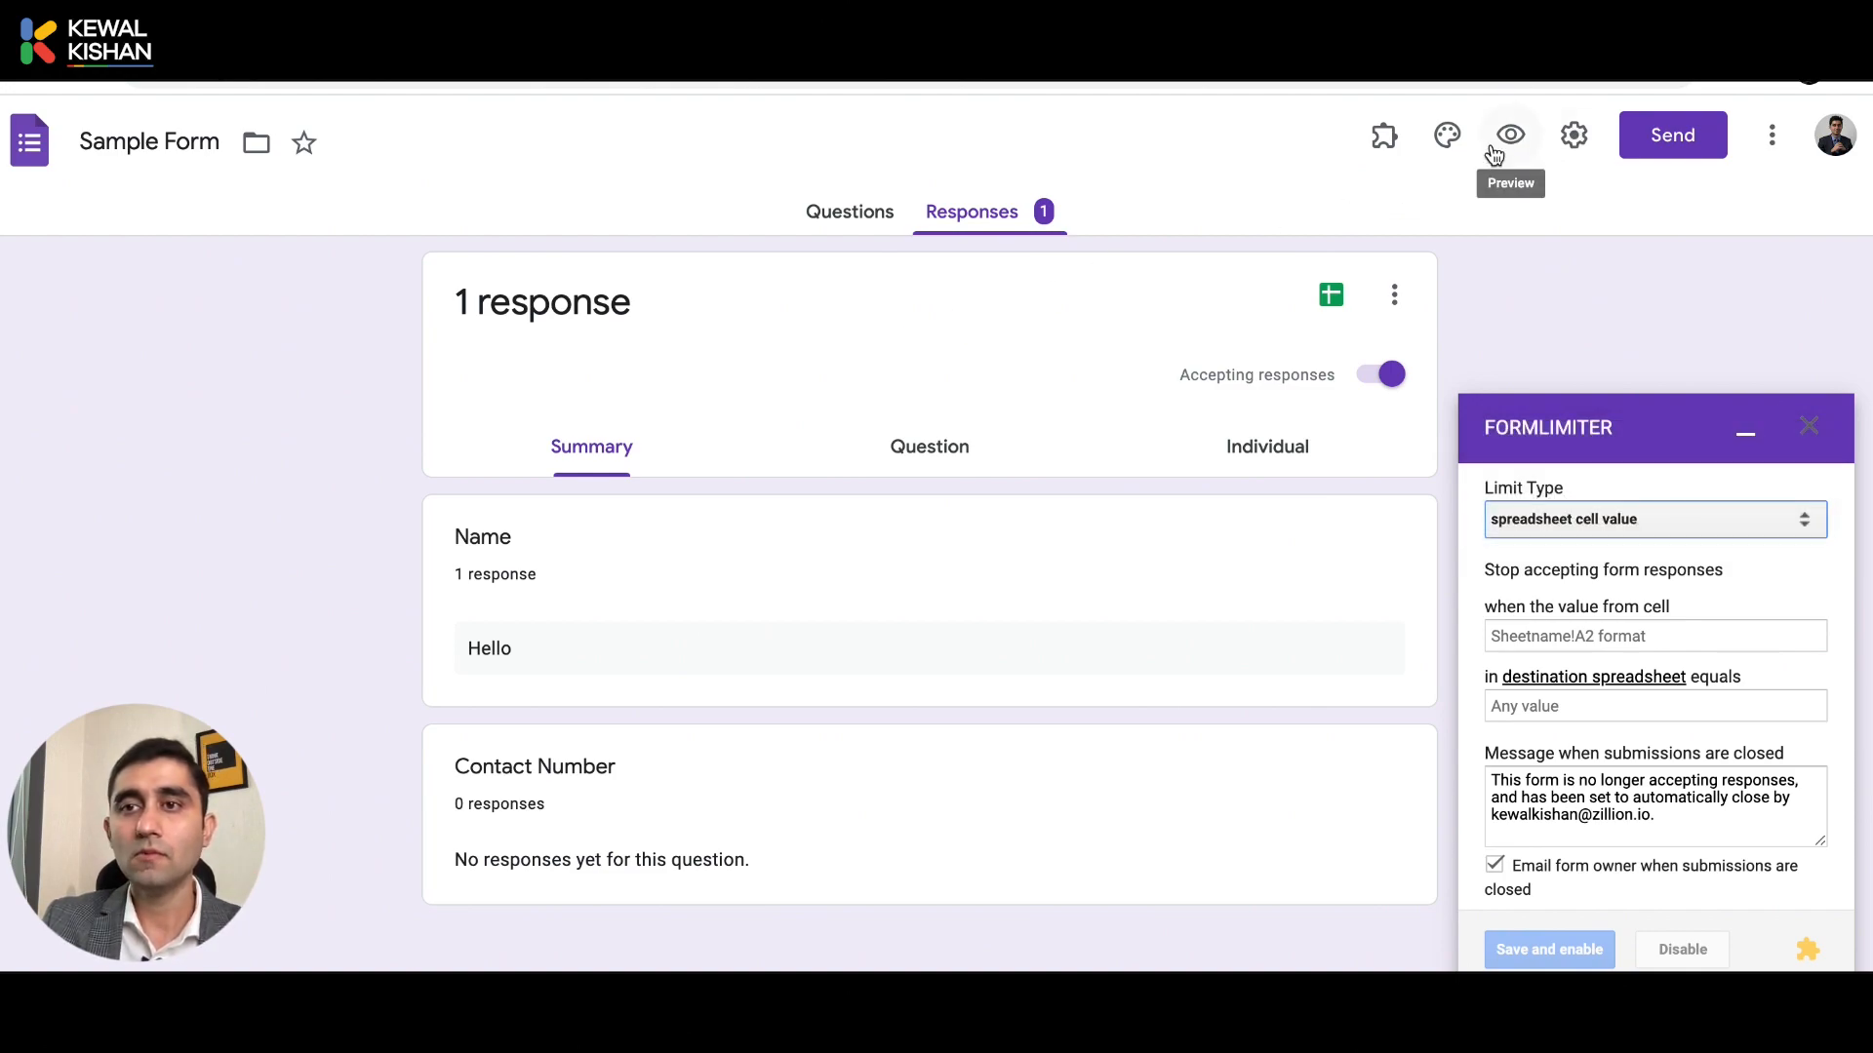
Submit a test response from the form preview with the name Sample and a contact number, and check it in the response spreadsheet.
{"action": "left_click", "coordinate": [1511, 145]}
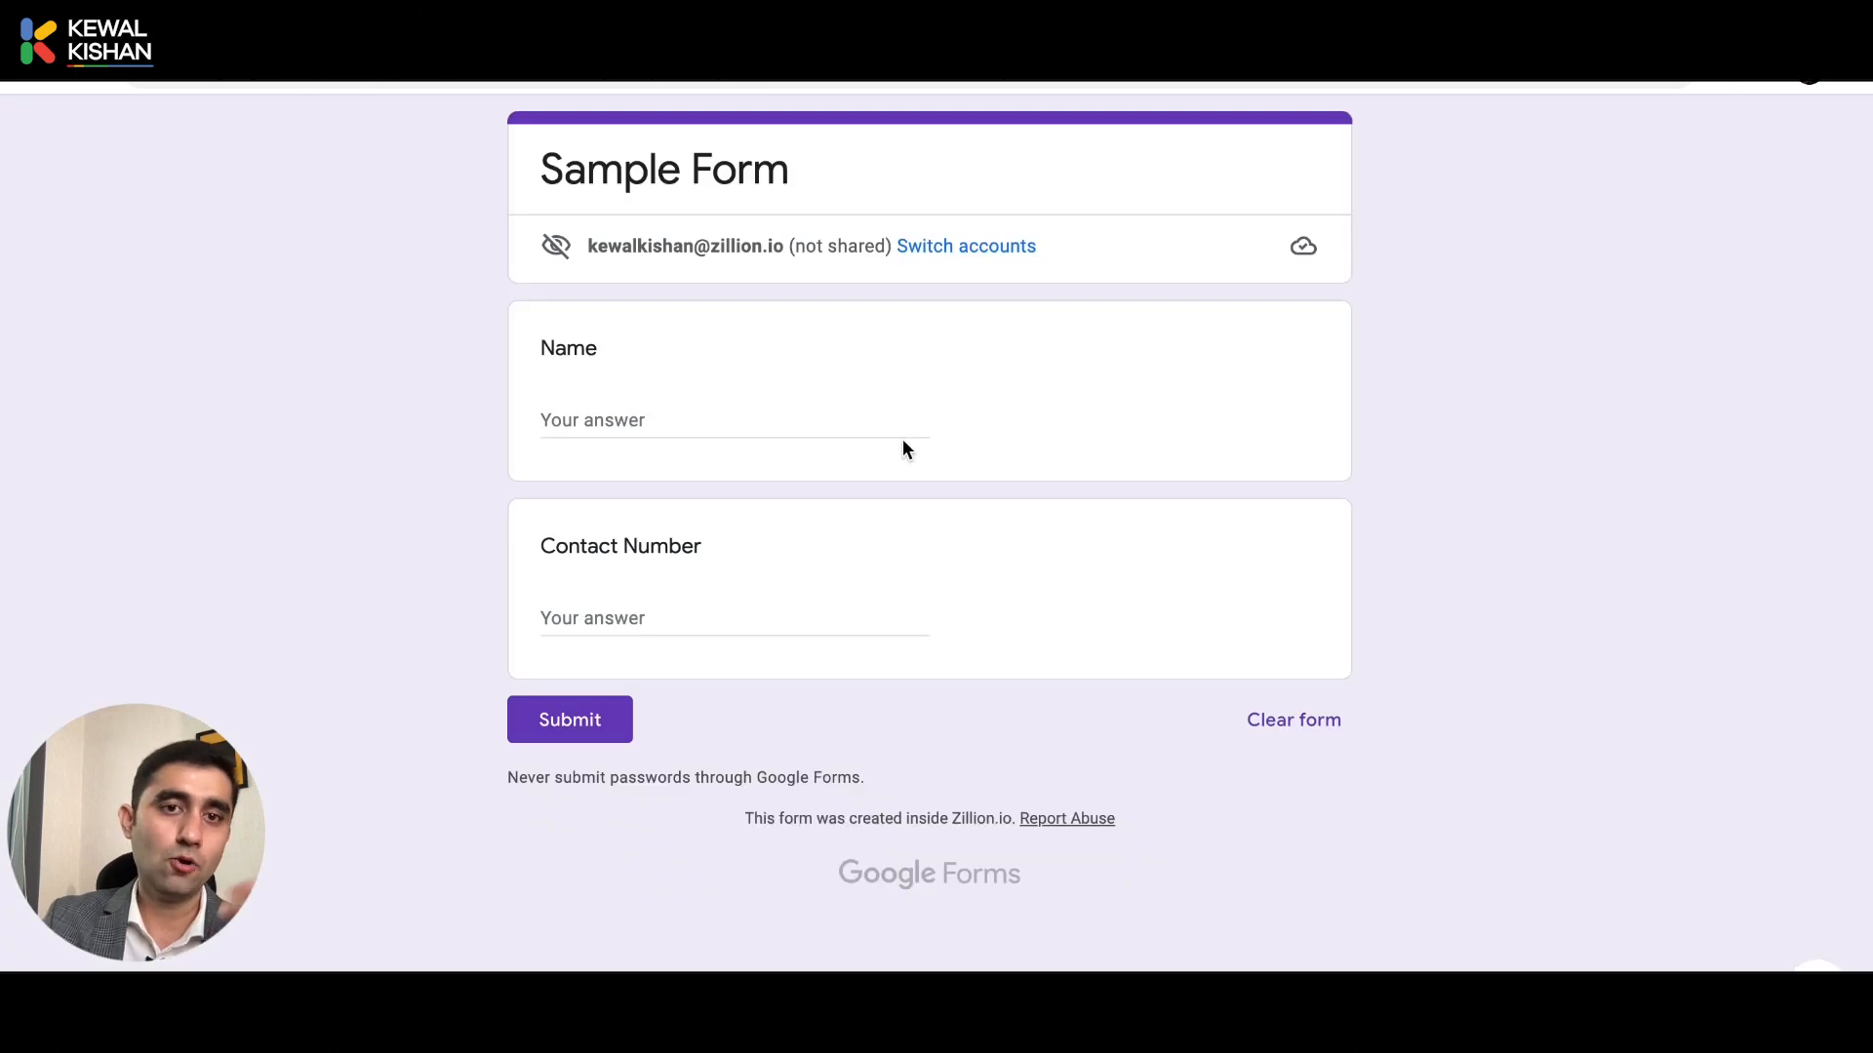
{"action": "left_click", "coordinate": [692, 421]}
{"action": "type", "text": "Sample"}
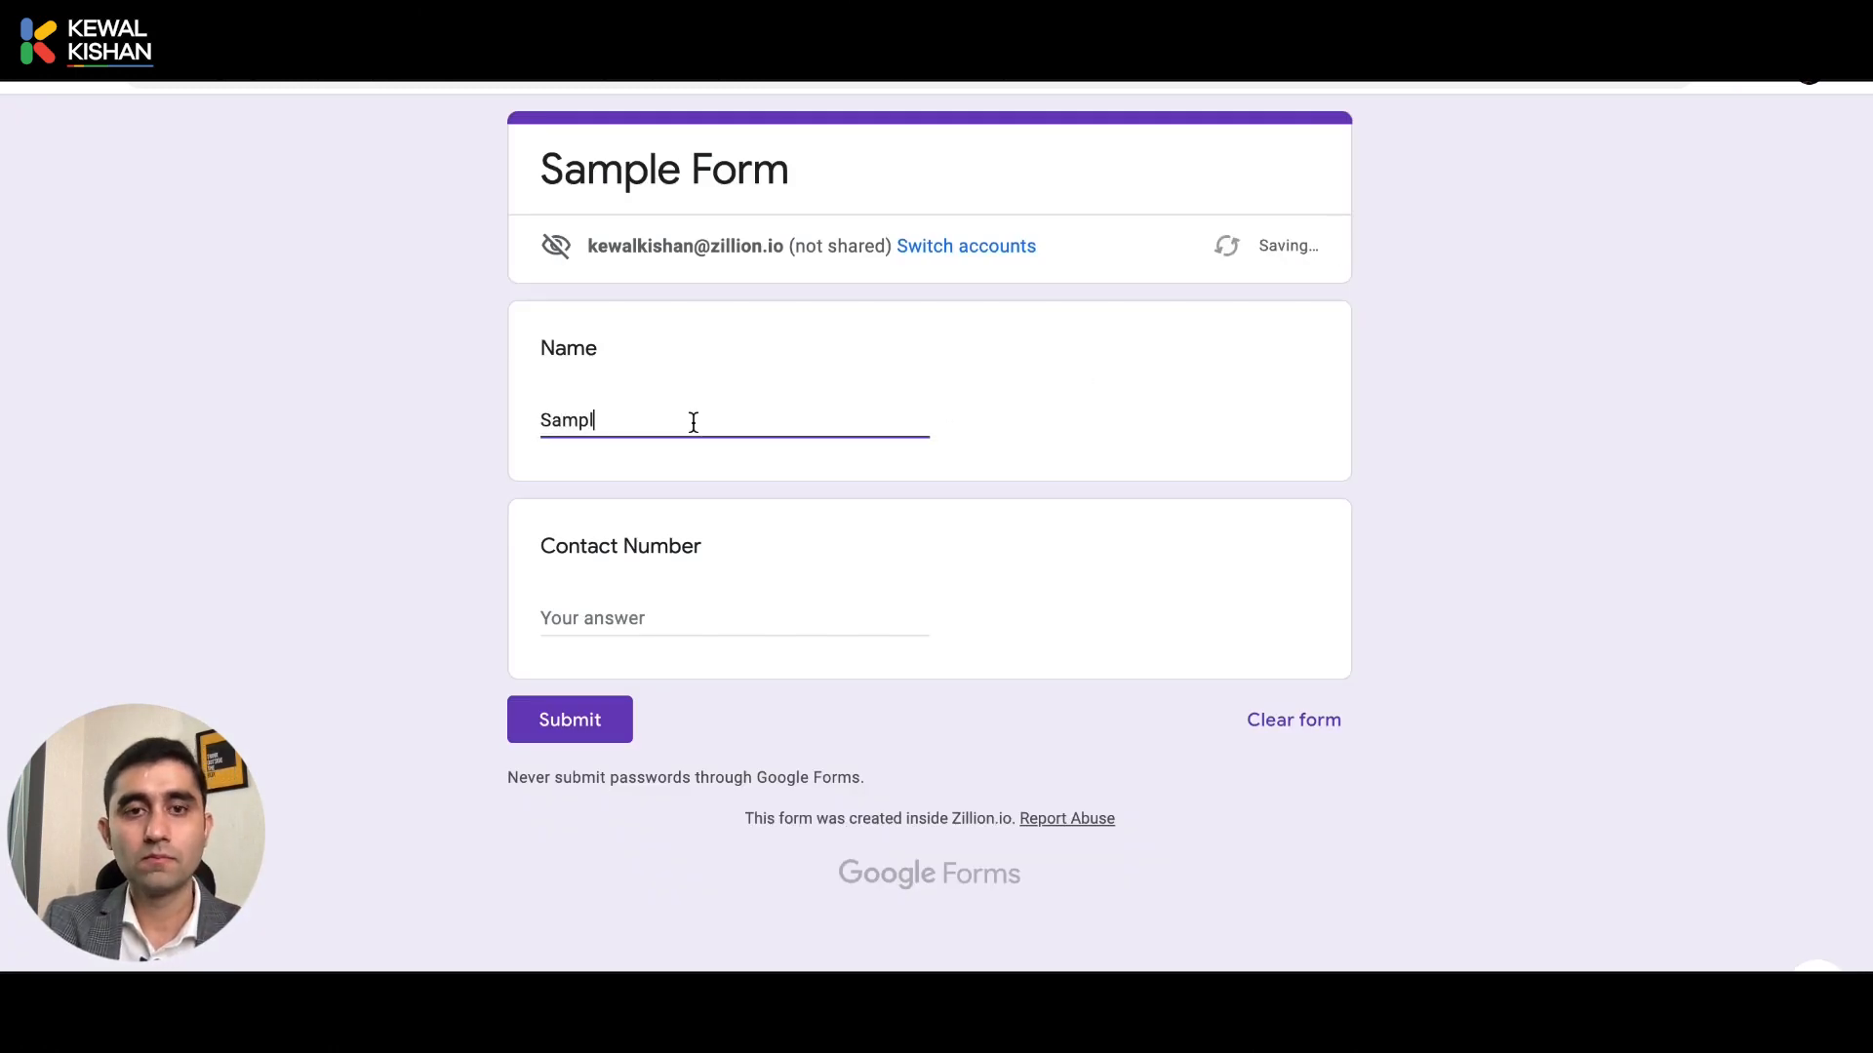
{"action": "key", "text": "Tab"}
{"action": "type", "text": "9999"}
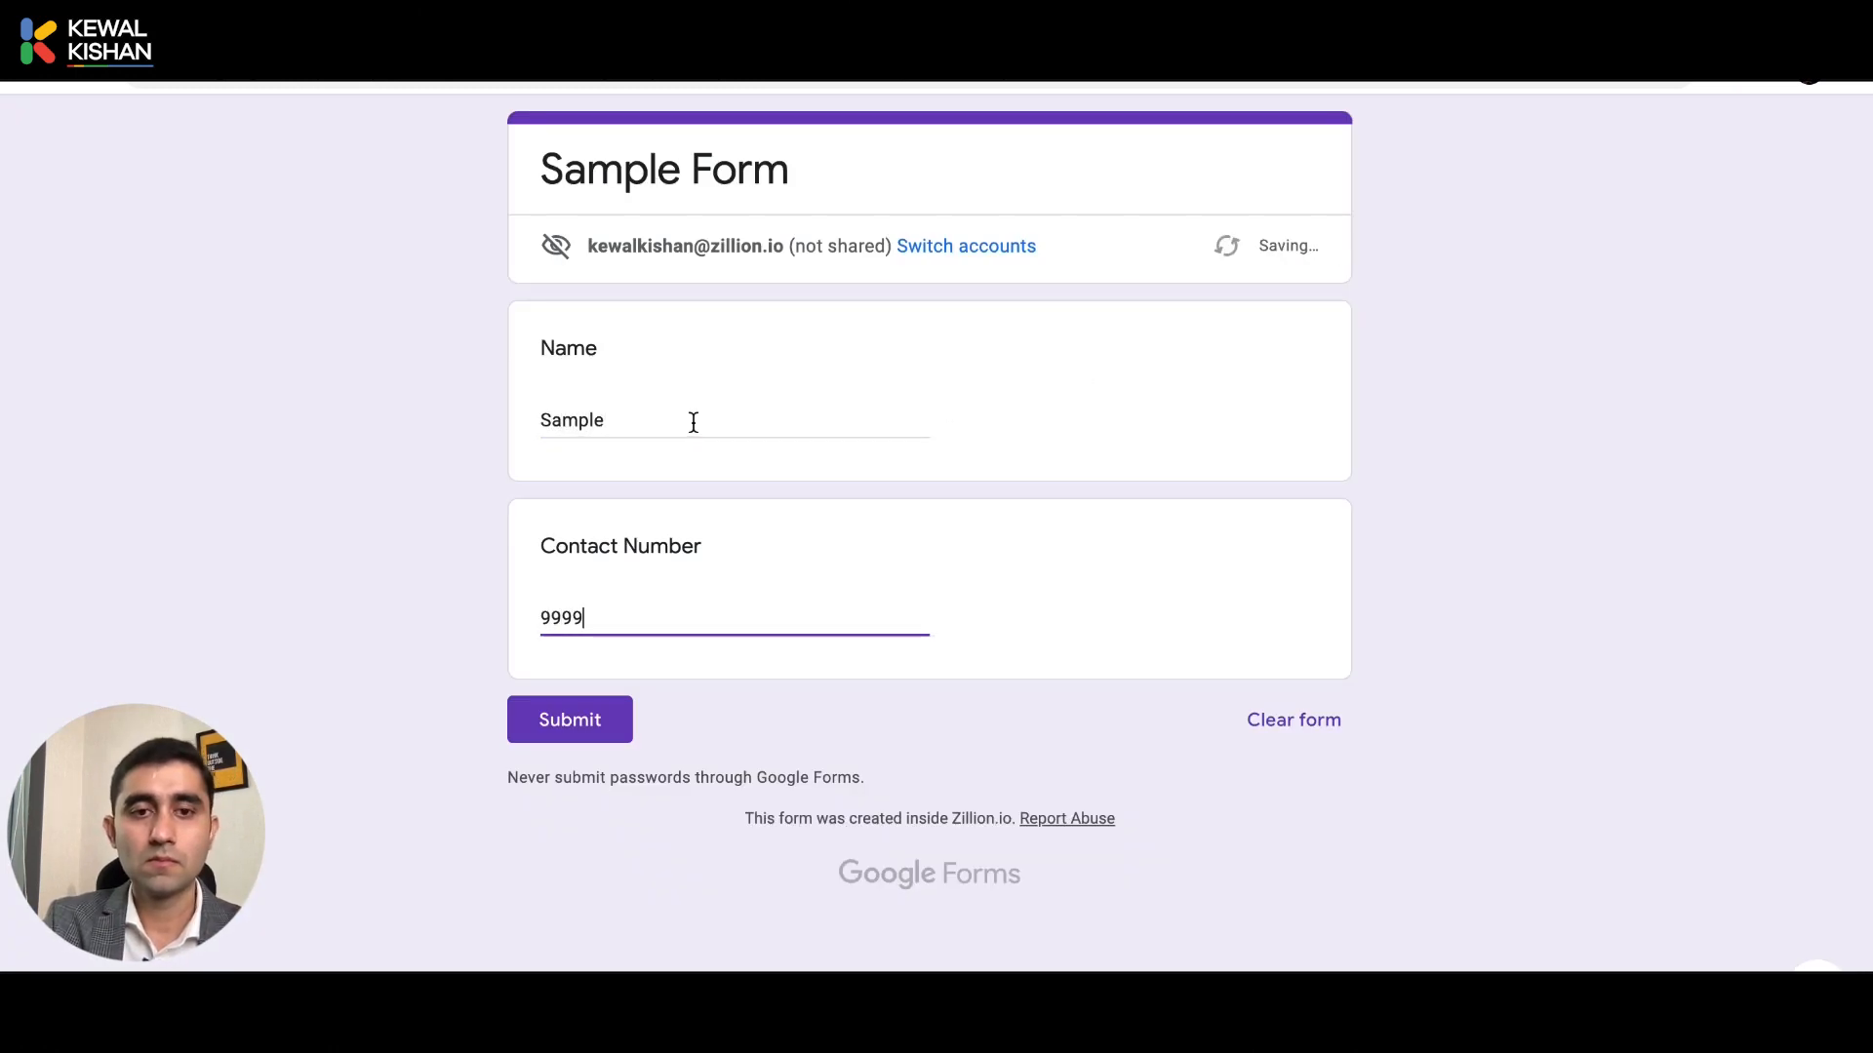
{"action": "type", "text": "999999"}
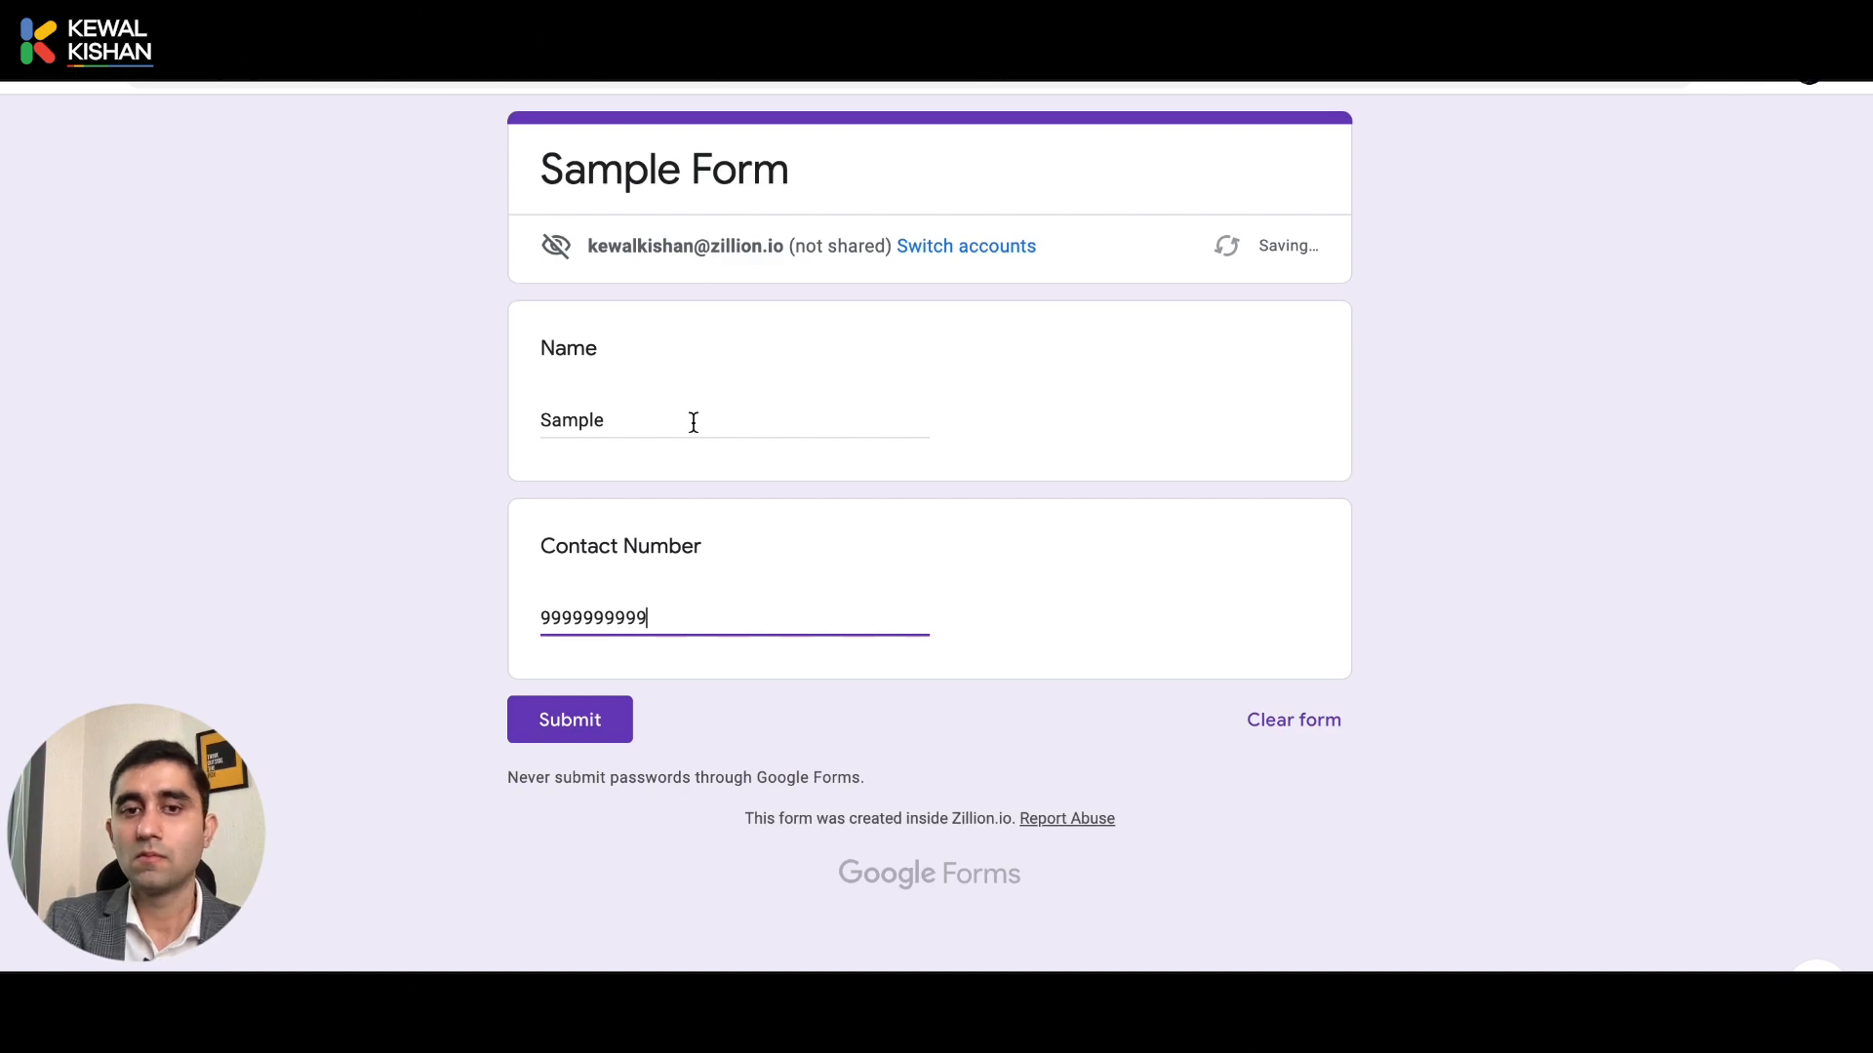
{"action": "left_click", "coordinate": [563, 710]}
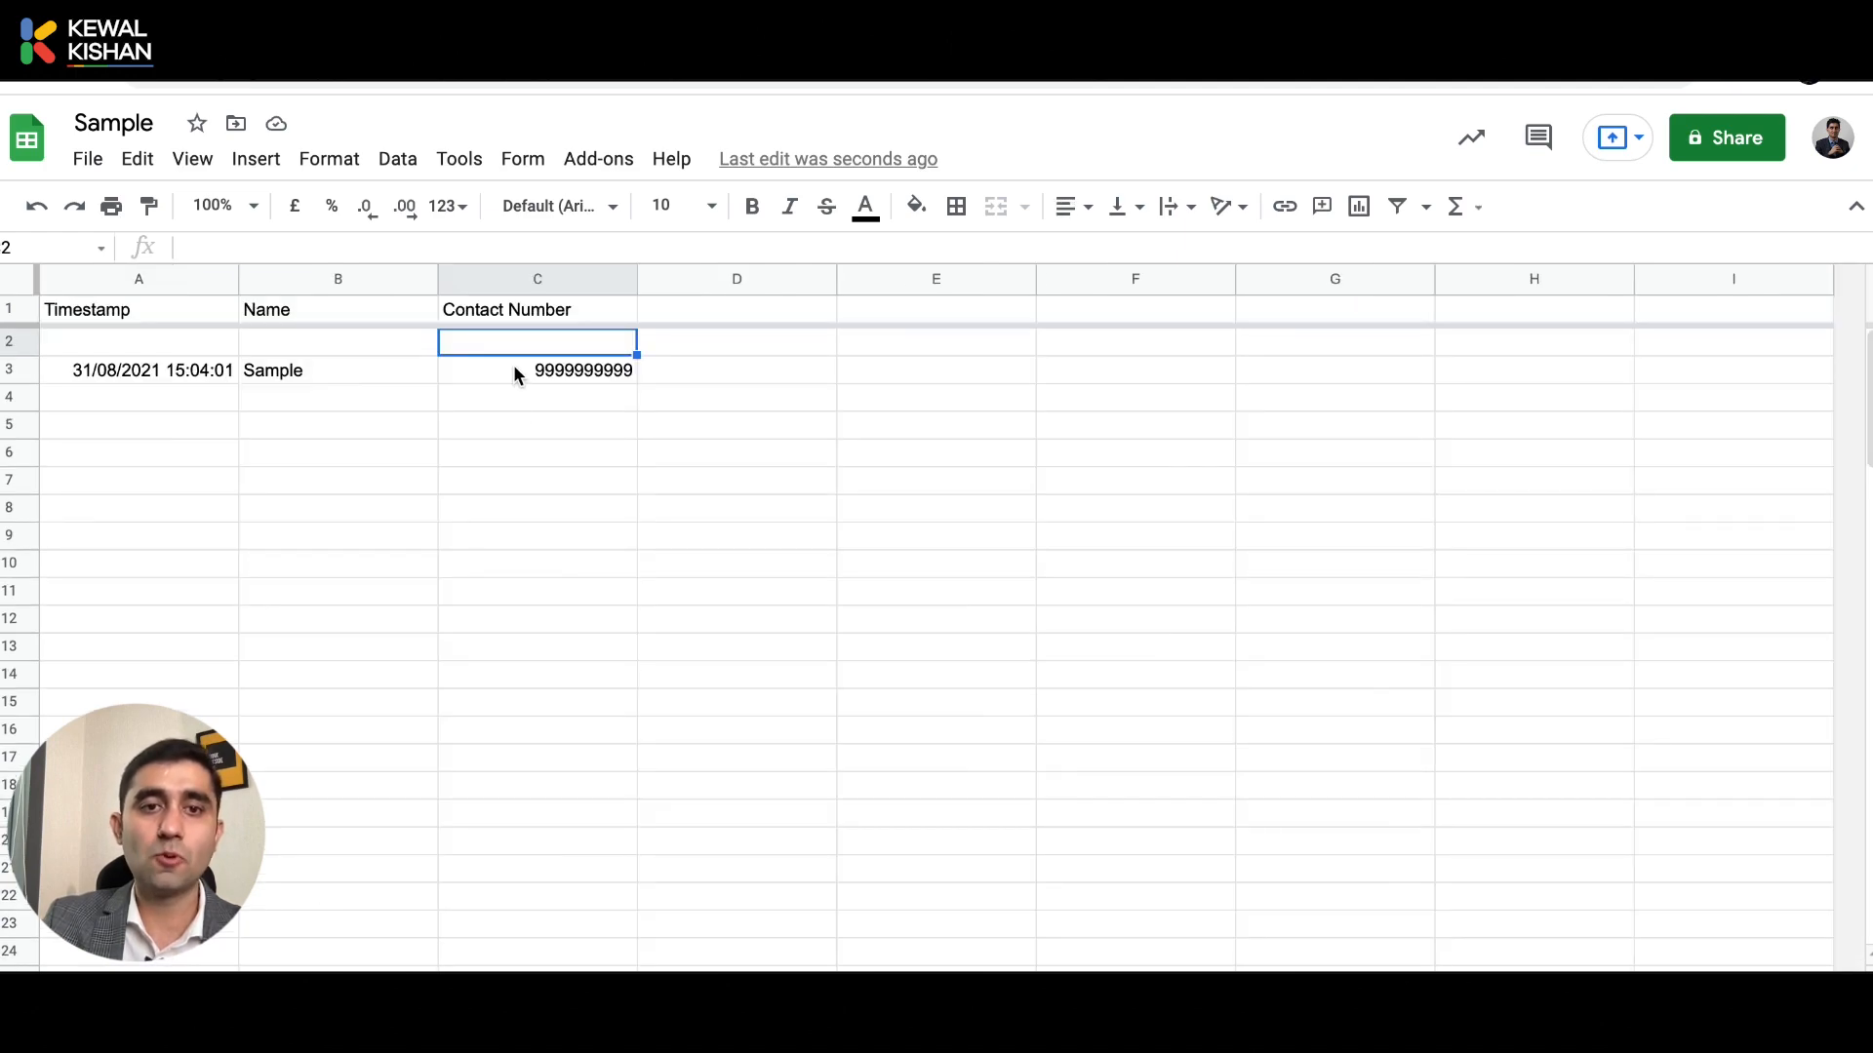
{"action": "left_click", "coordinate": [514, 371]}
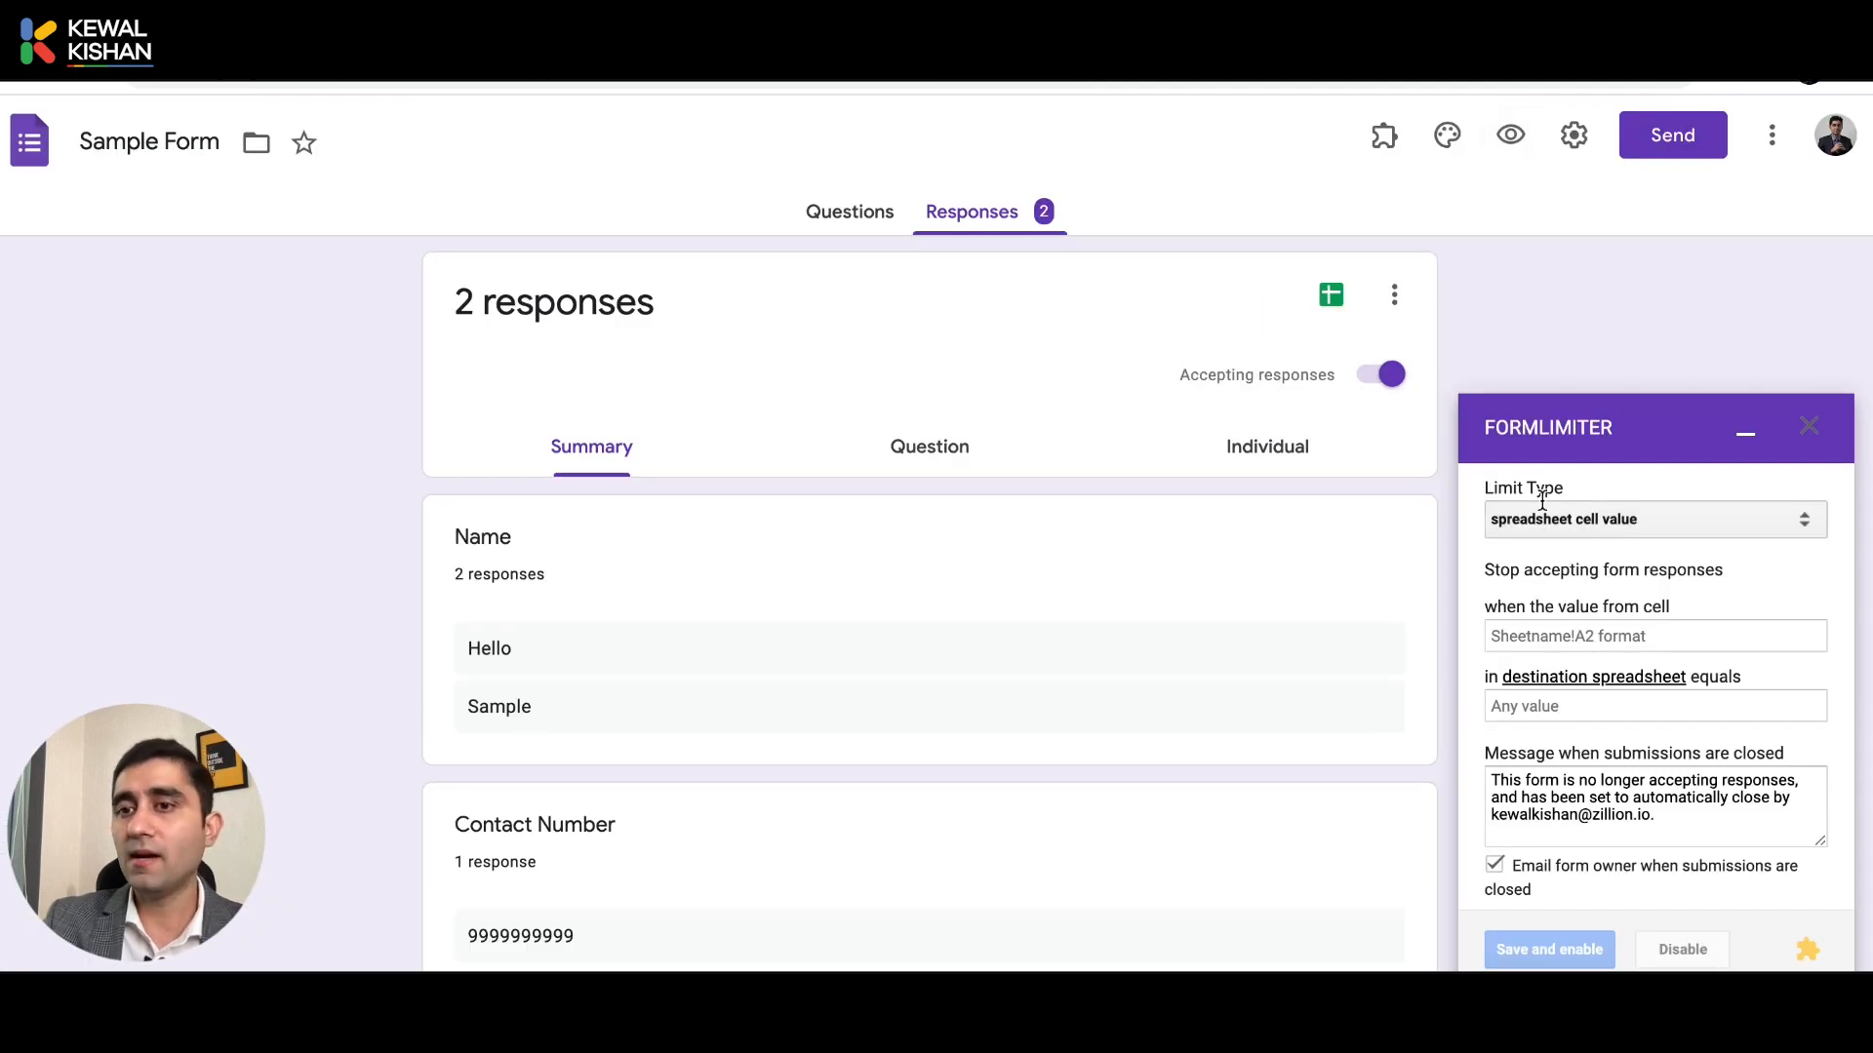
Return to the form's questions and select spreadsheet cell value as the FormLimiter limit type.
{"action": "left_click", "coordinate": [1542, 519]}
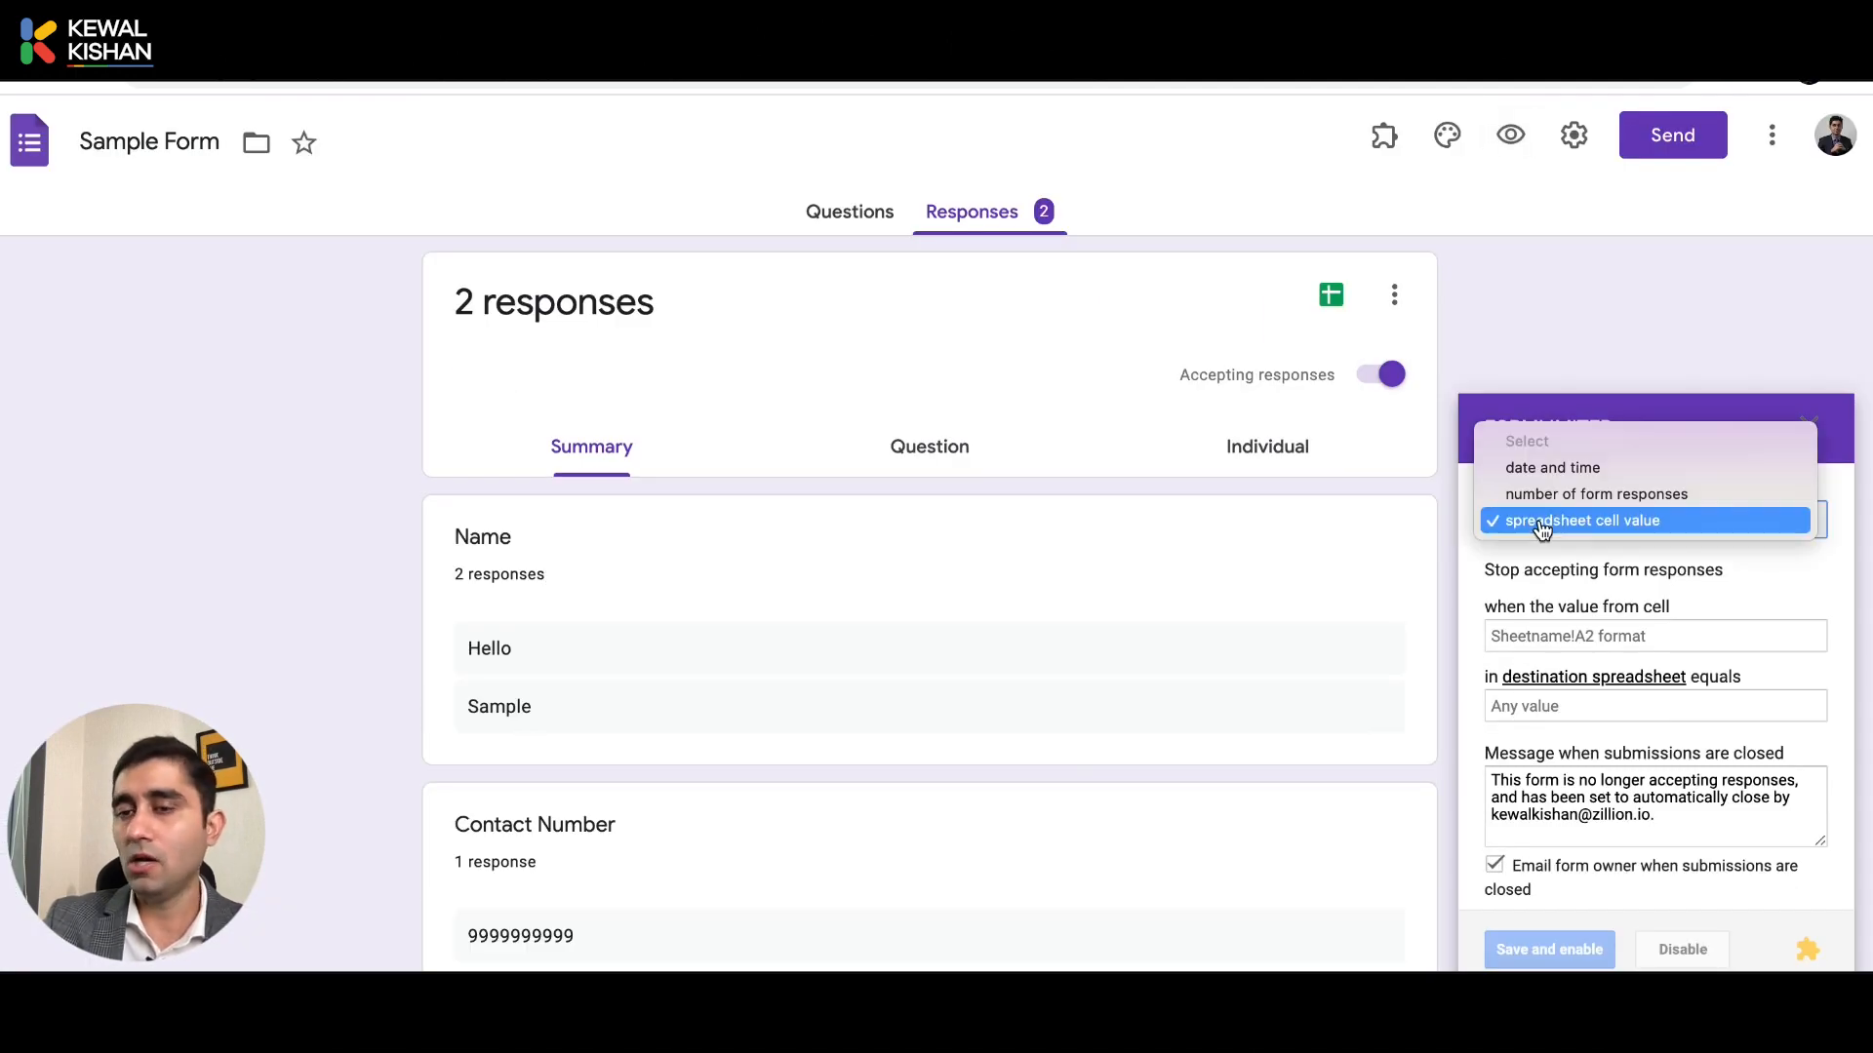
{"action": "left_click", "coordinate": [881, 226]}
{"action": "left_click", "coordinate": [883, 215]}
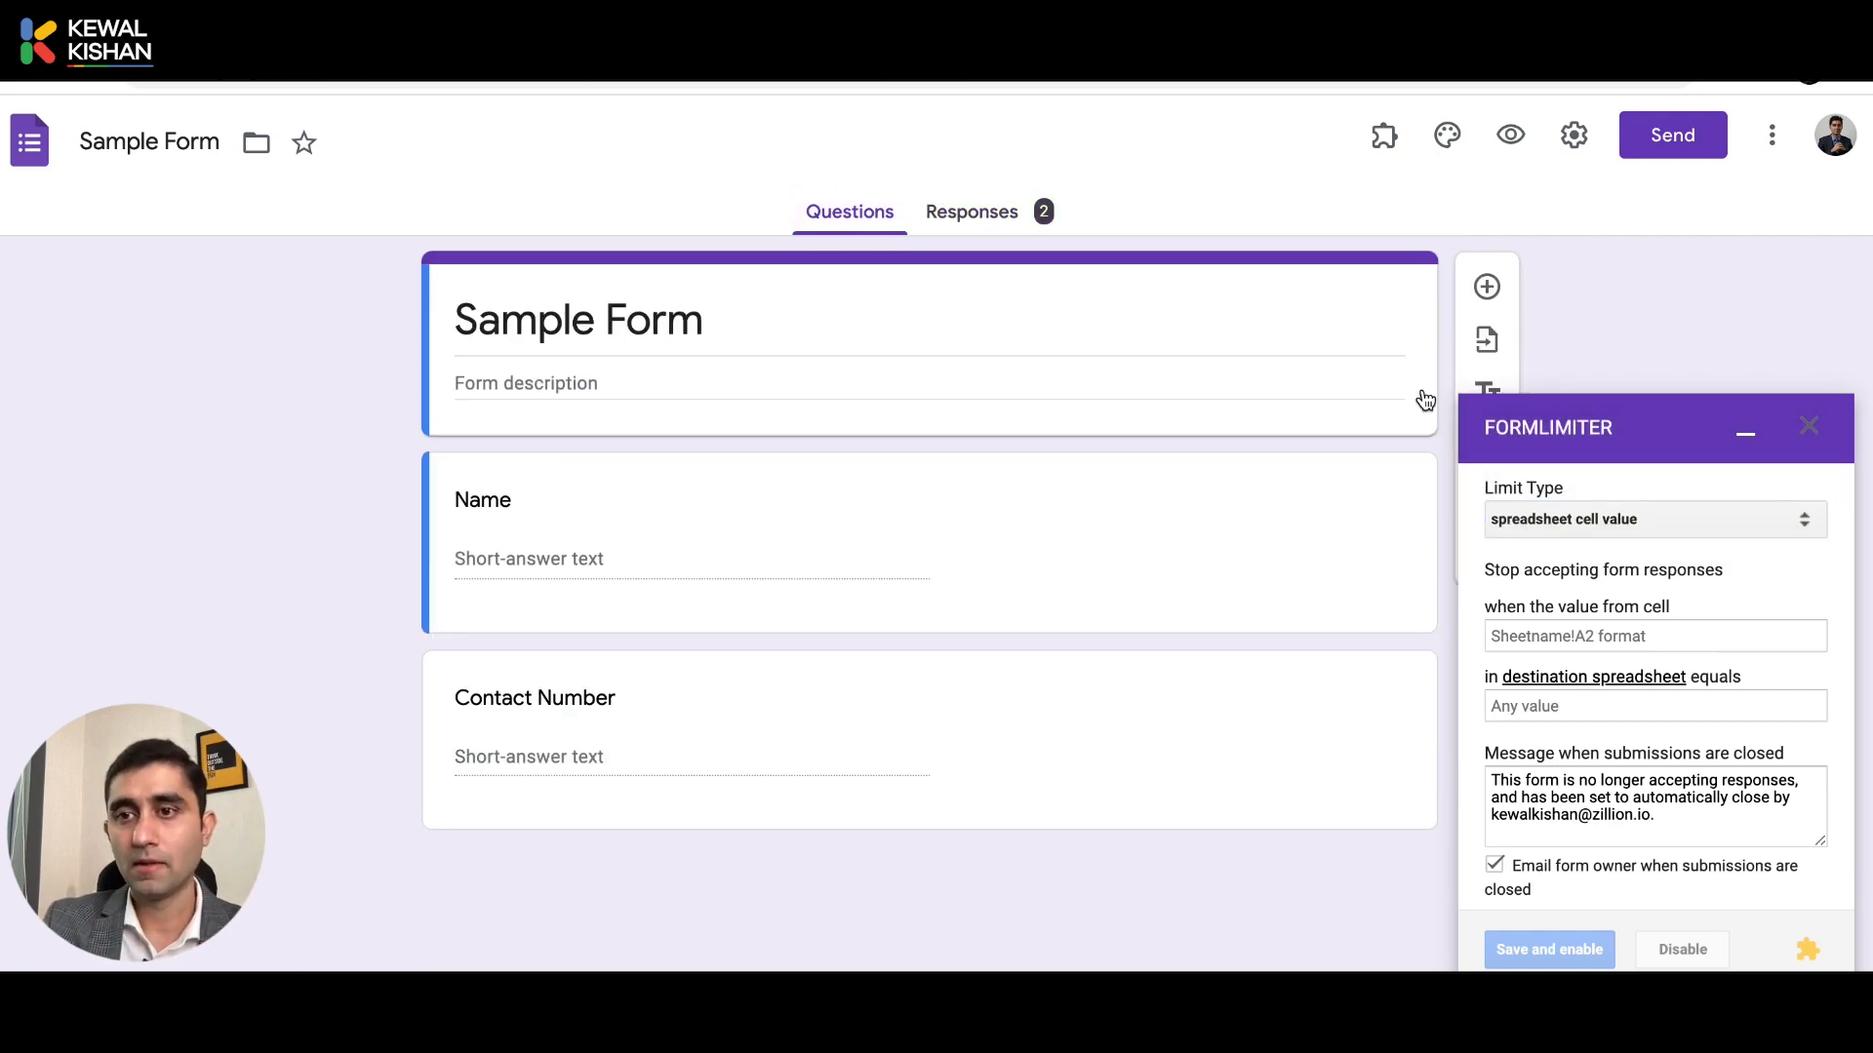
{"action": "left_click", "coordinate": [1611, 524]}
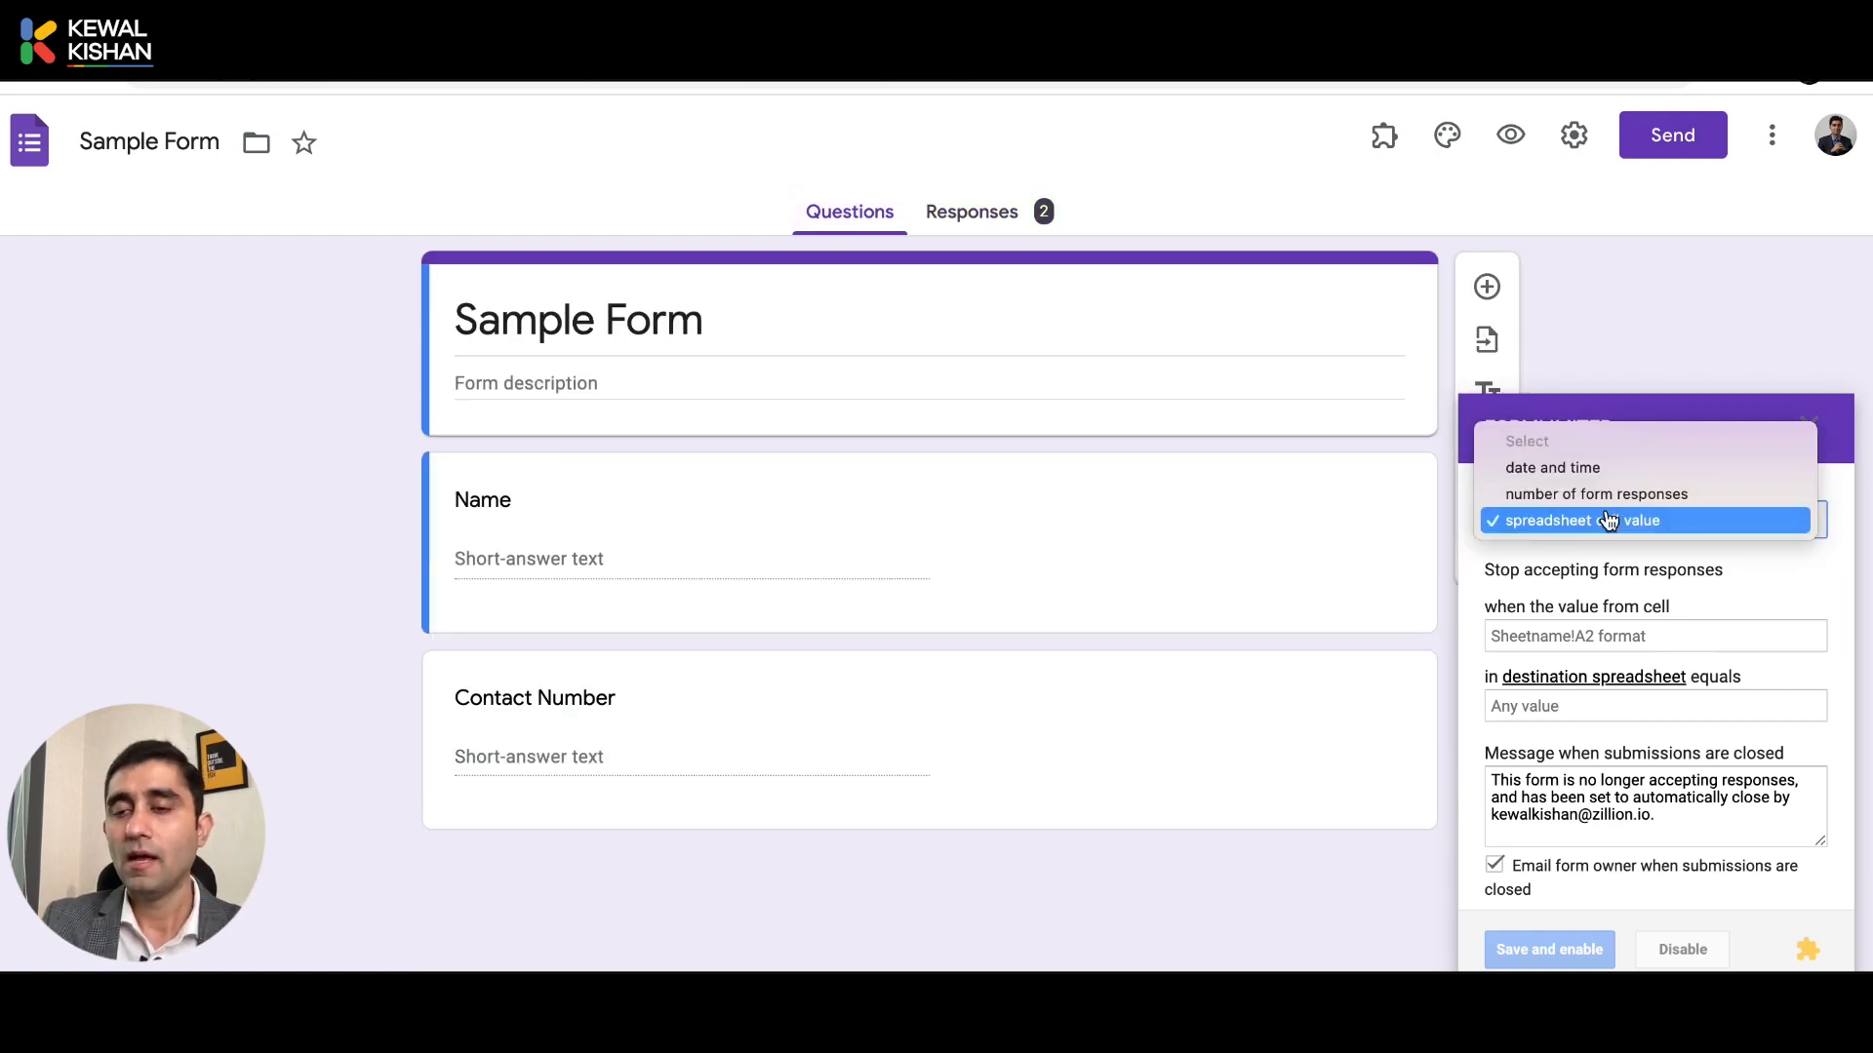
{"action": "left_click", "coordinate": [1557, 523]}
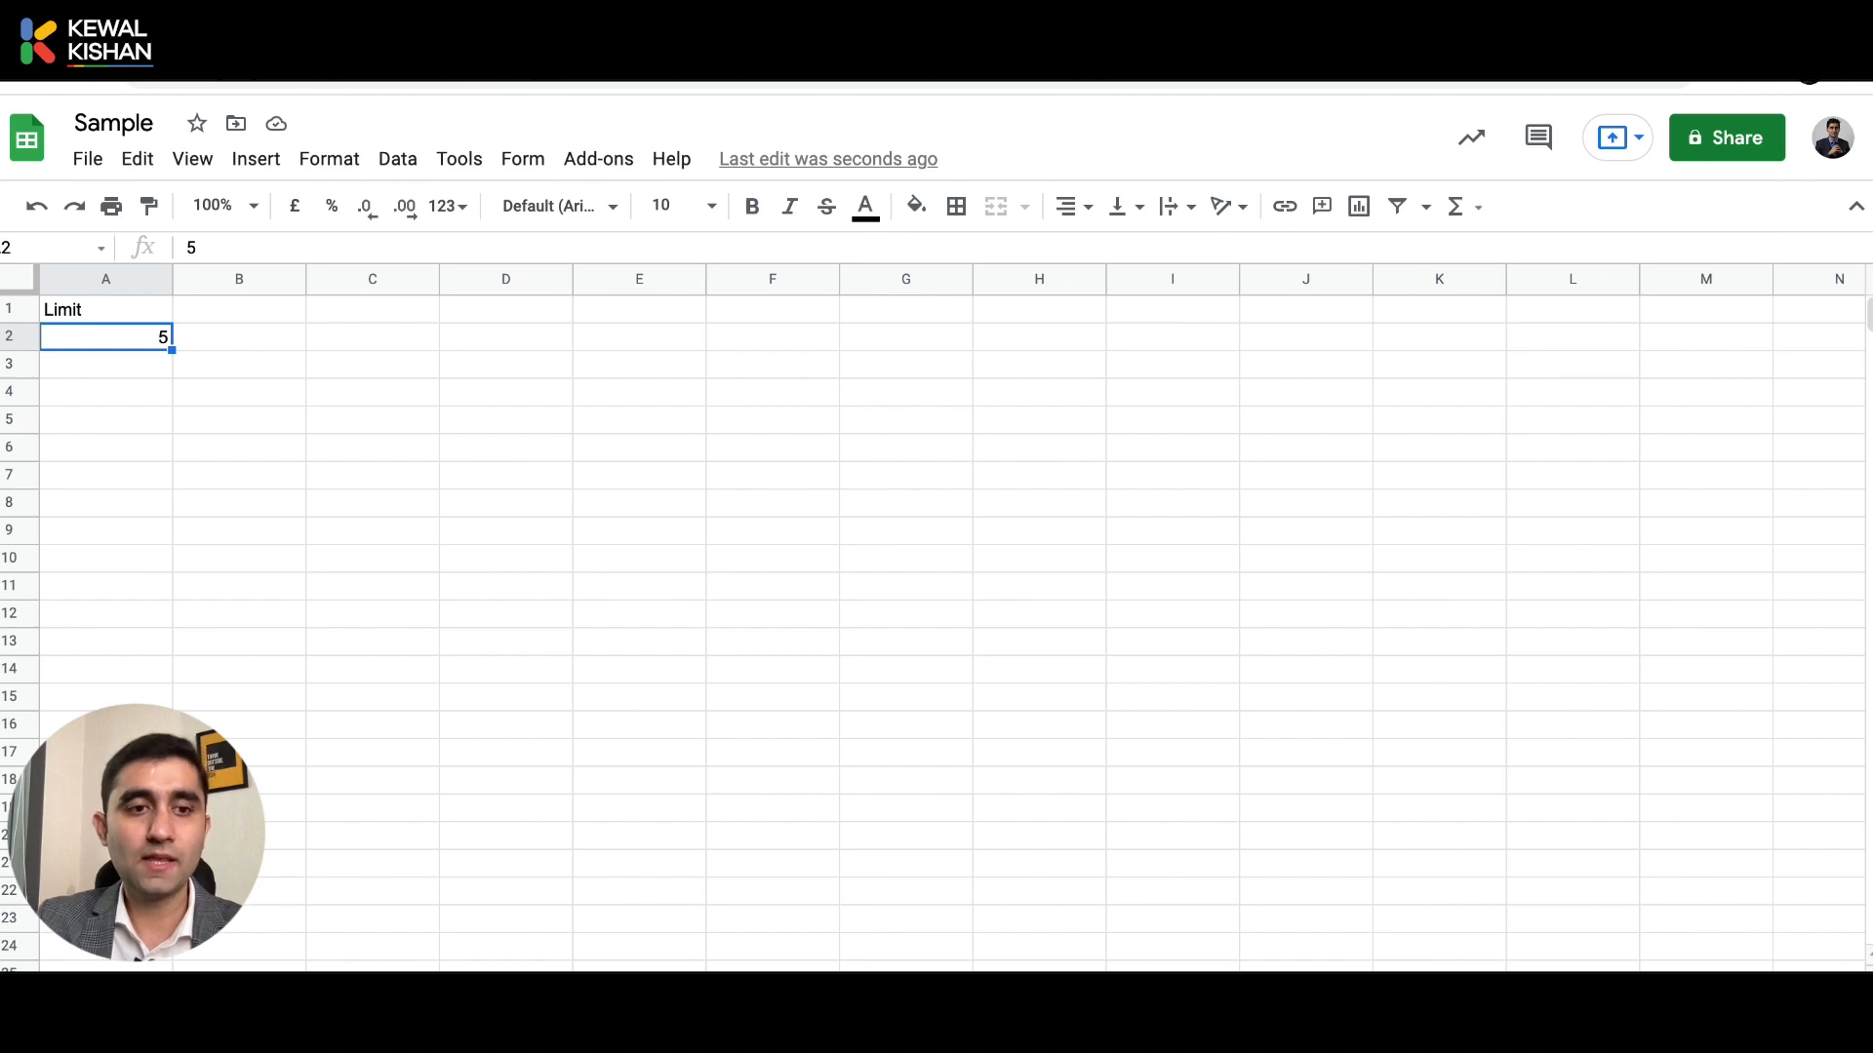
Set Sheet2!A2 as the destination spreadsheet cell whose value stops the form from accepting responses.
{"action": "left_click", "coordinate": [419, 892]}
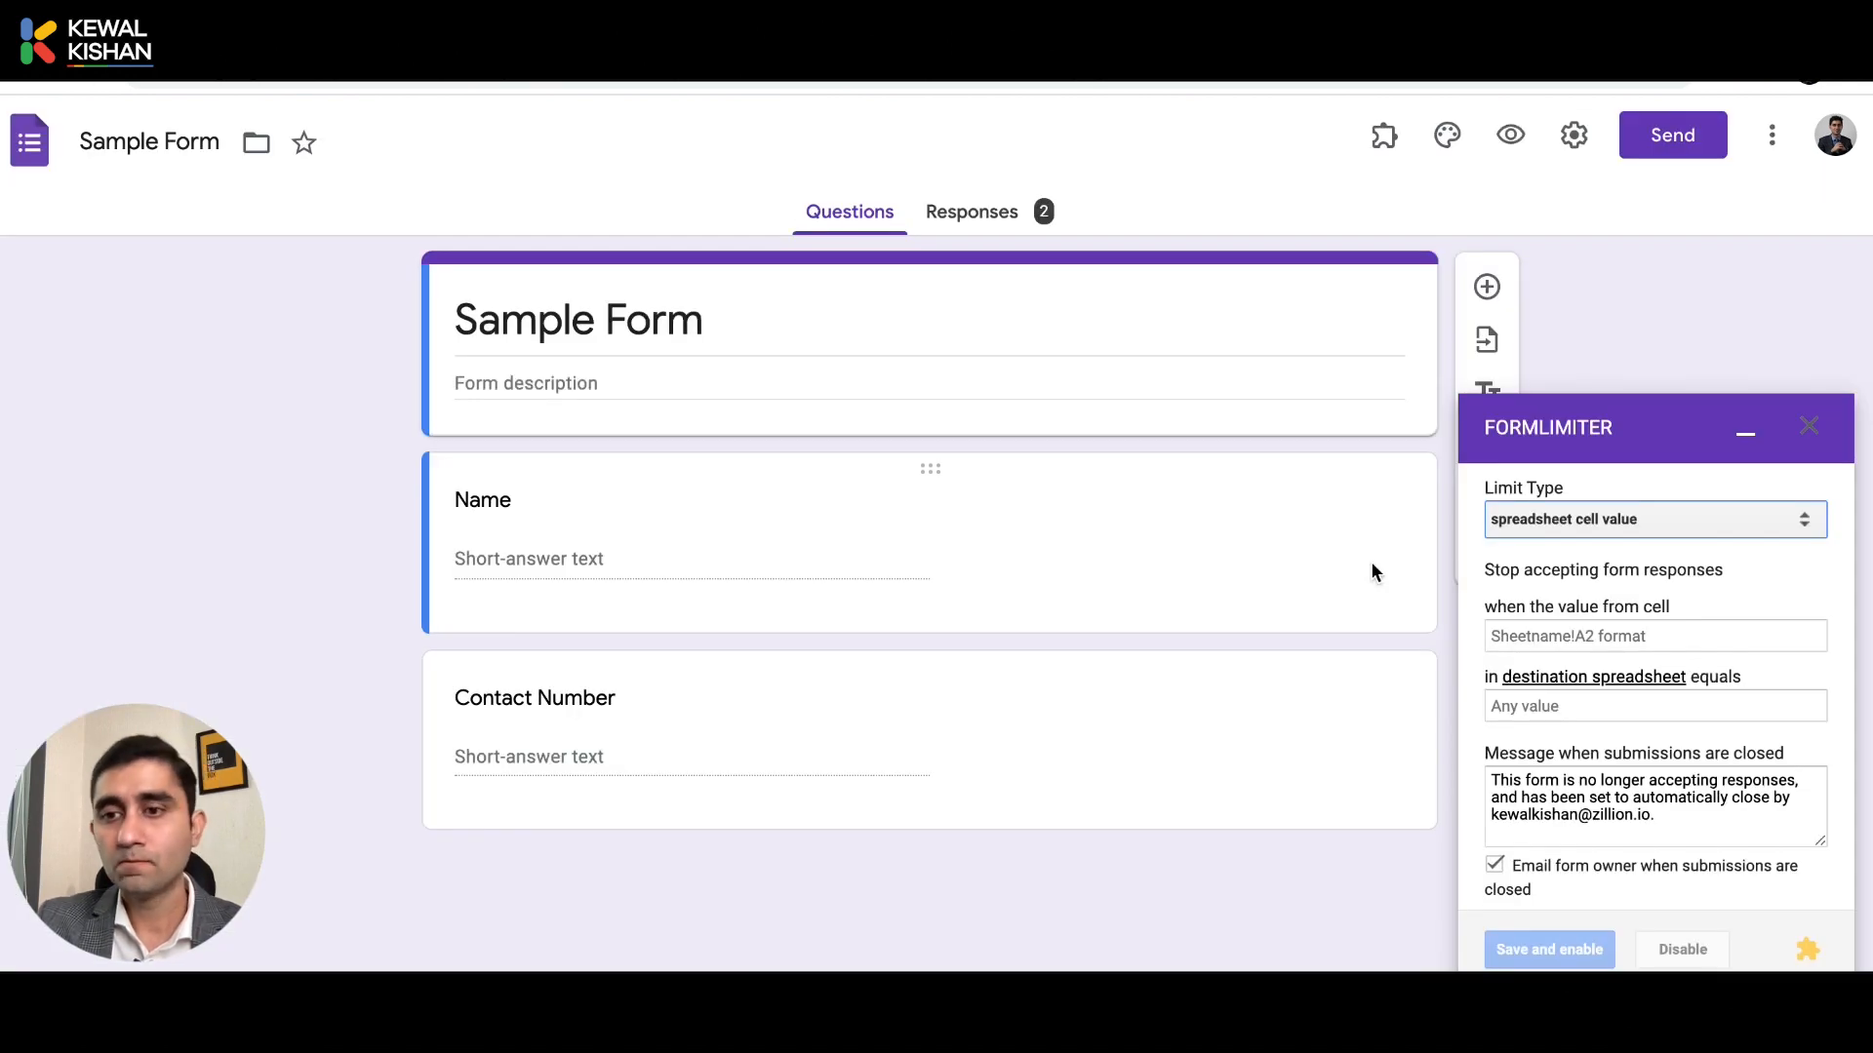
{"action": "left_click", "coordinate": [1514, 630]}
{"action": "type", "text": "Sheet2"}
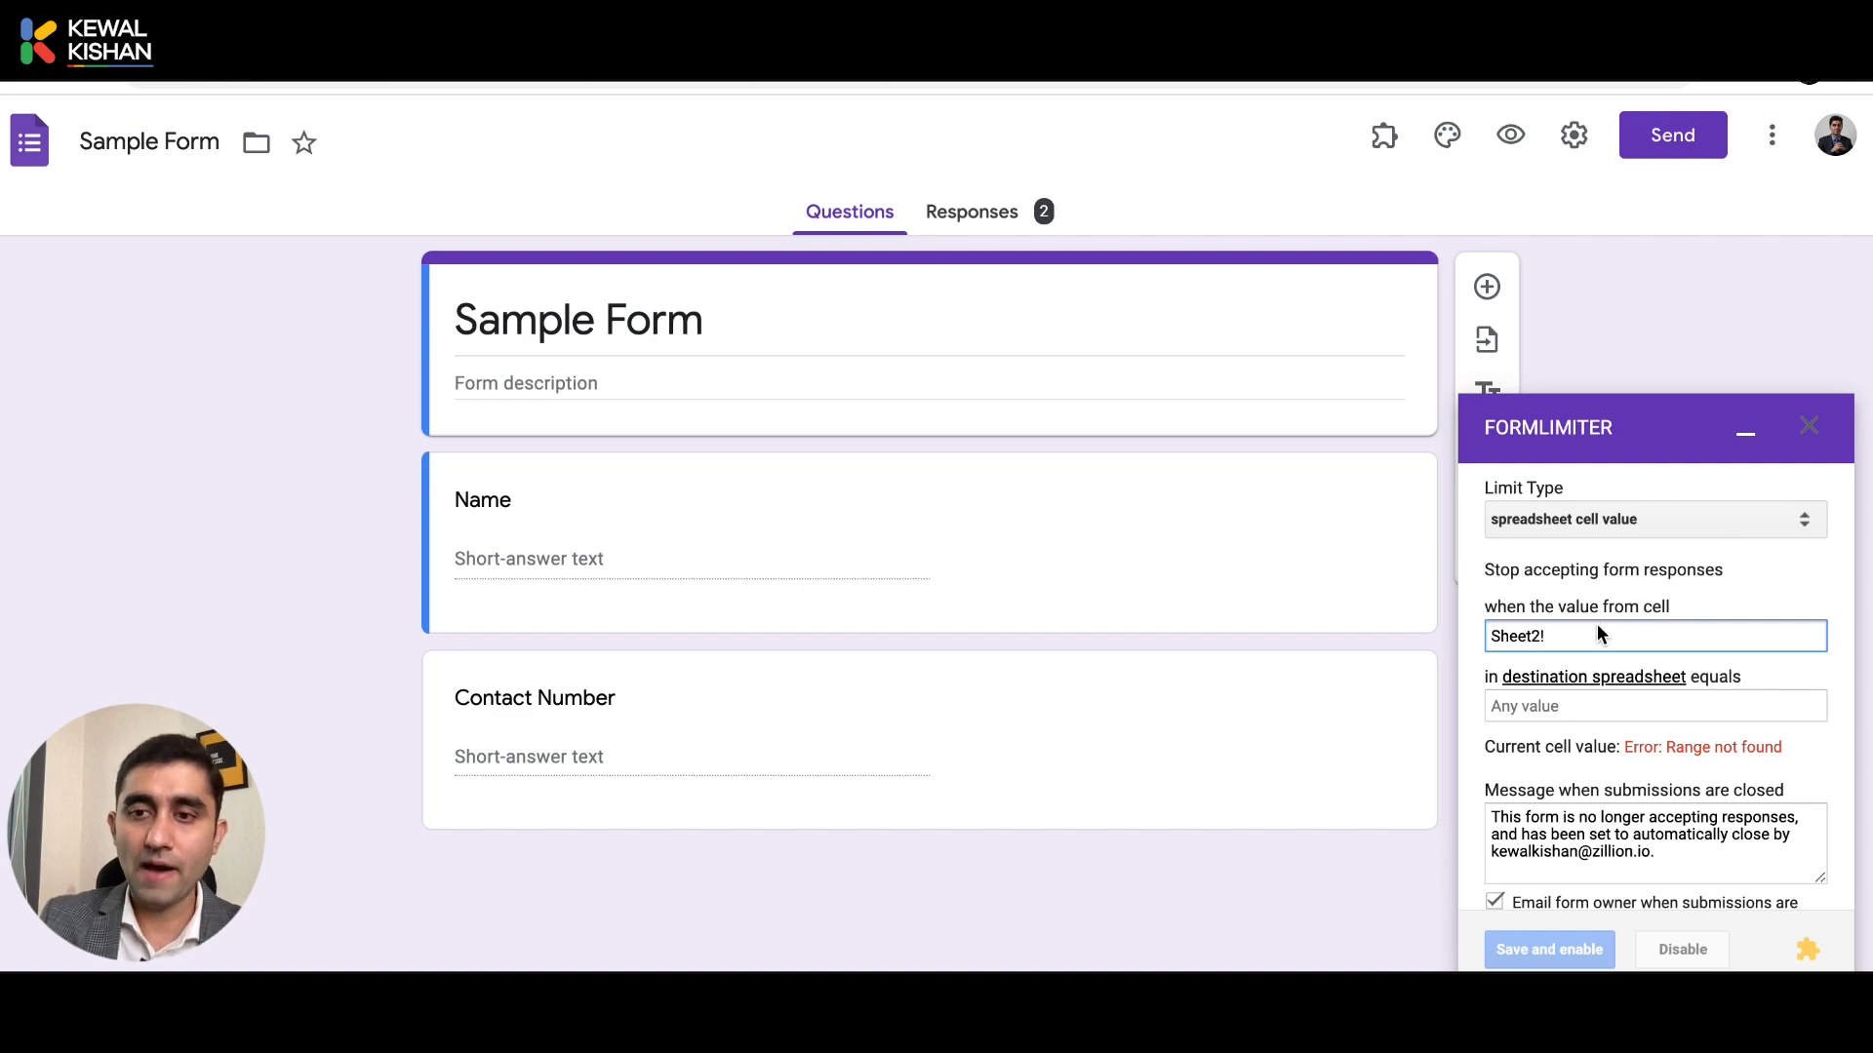
{"action": "type", "text": "!"}
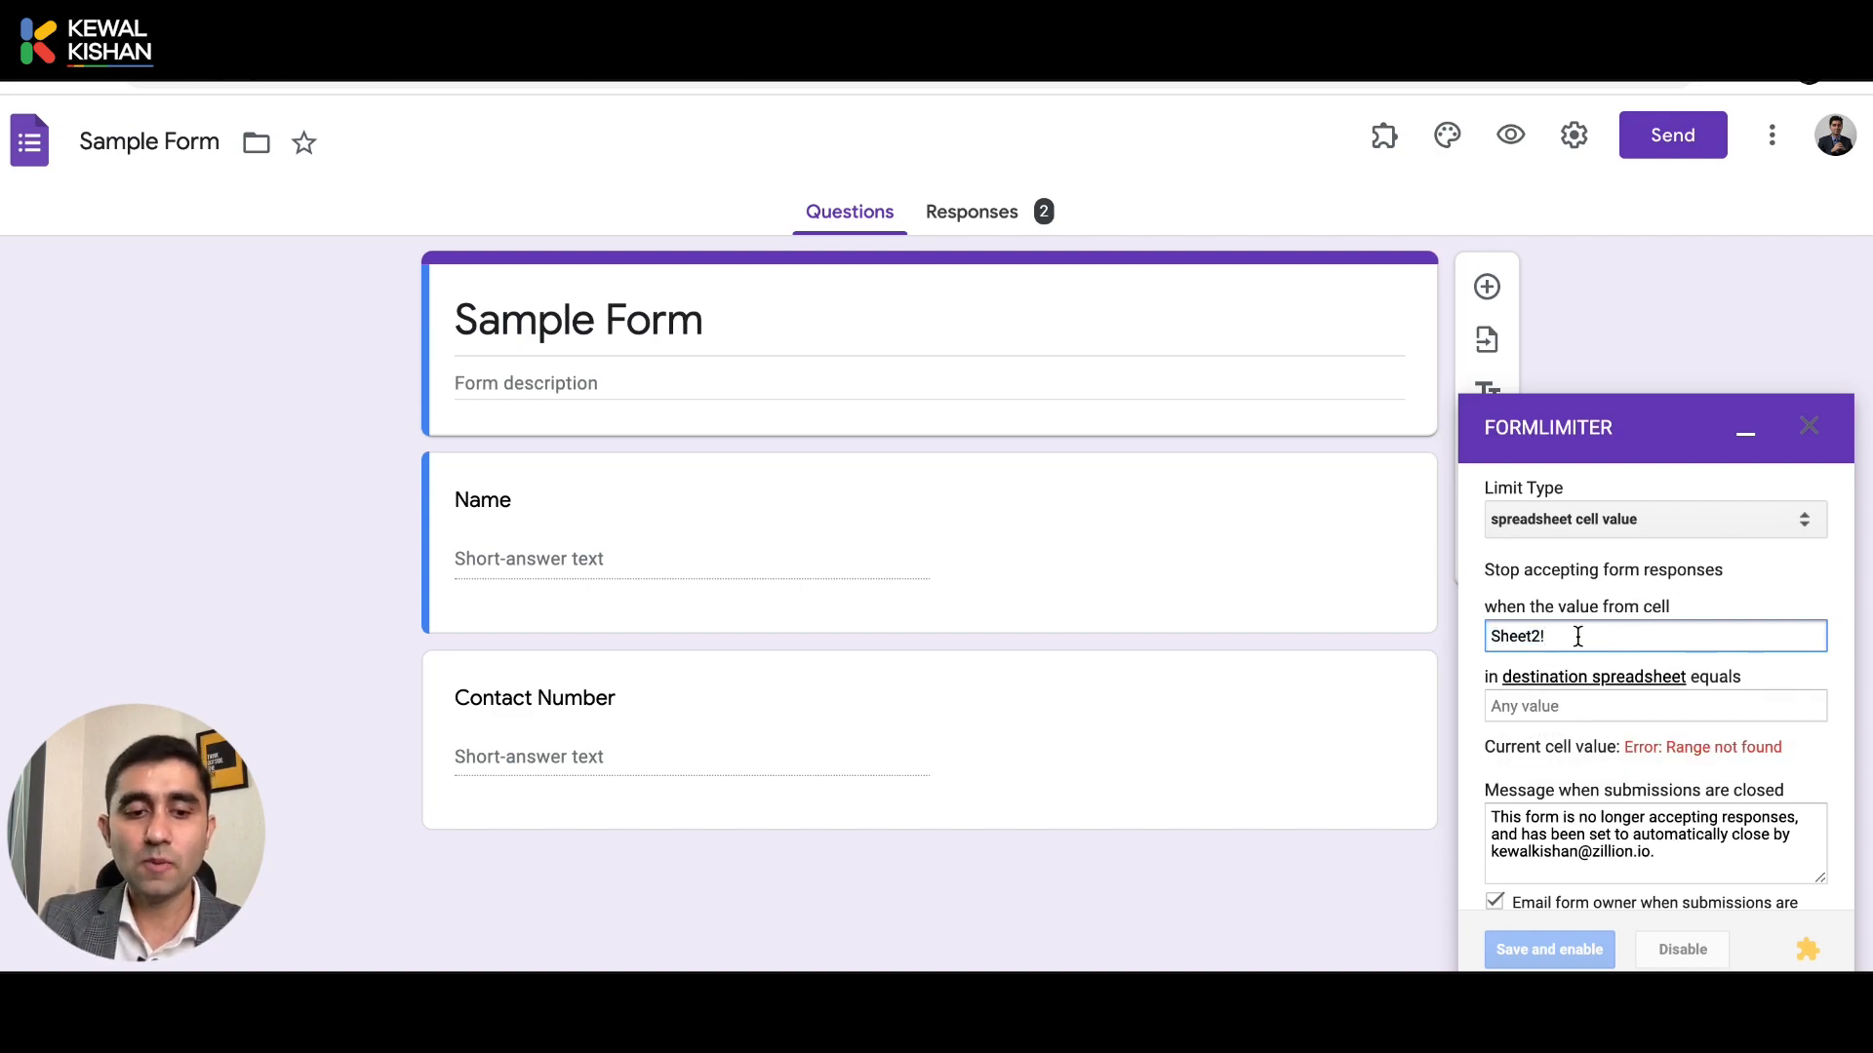
{"action": "type", "text": "A@"}
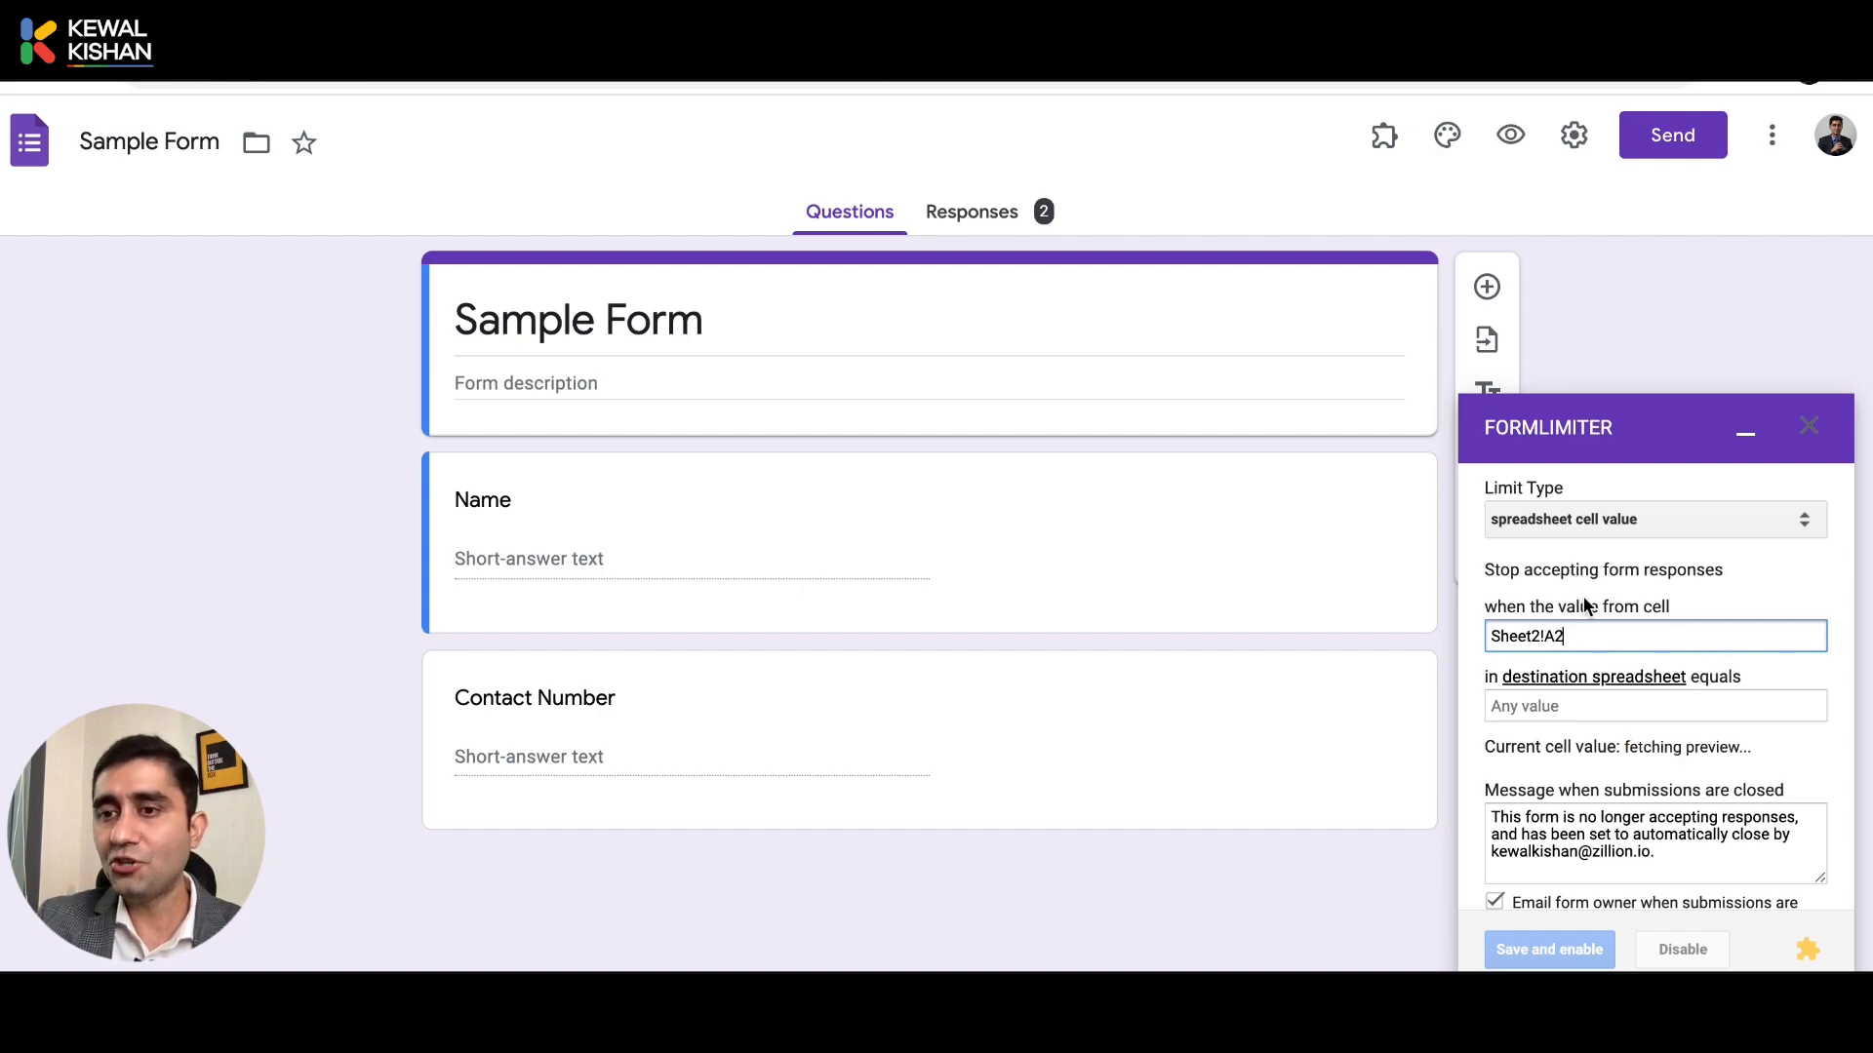
{"action": "mouse_move", "coordinate": [1582, 680]}
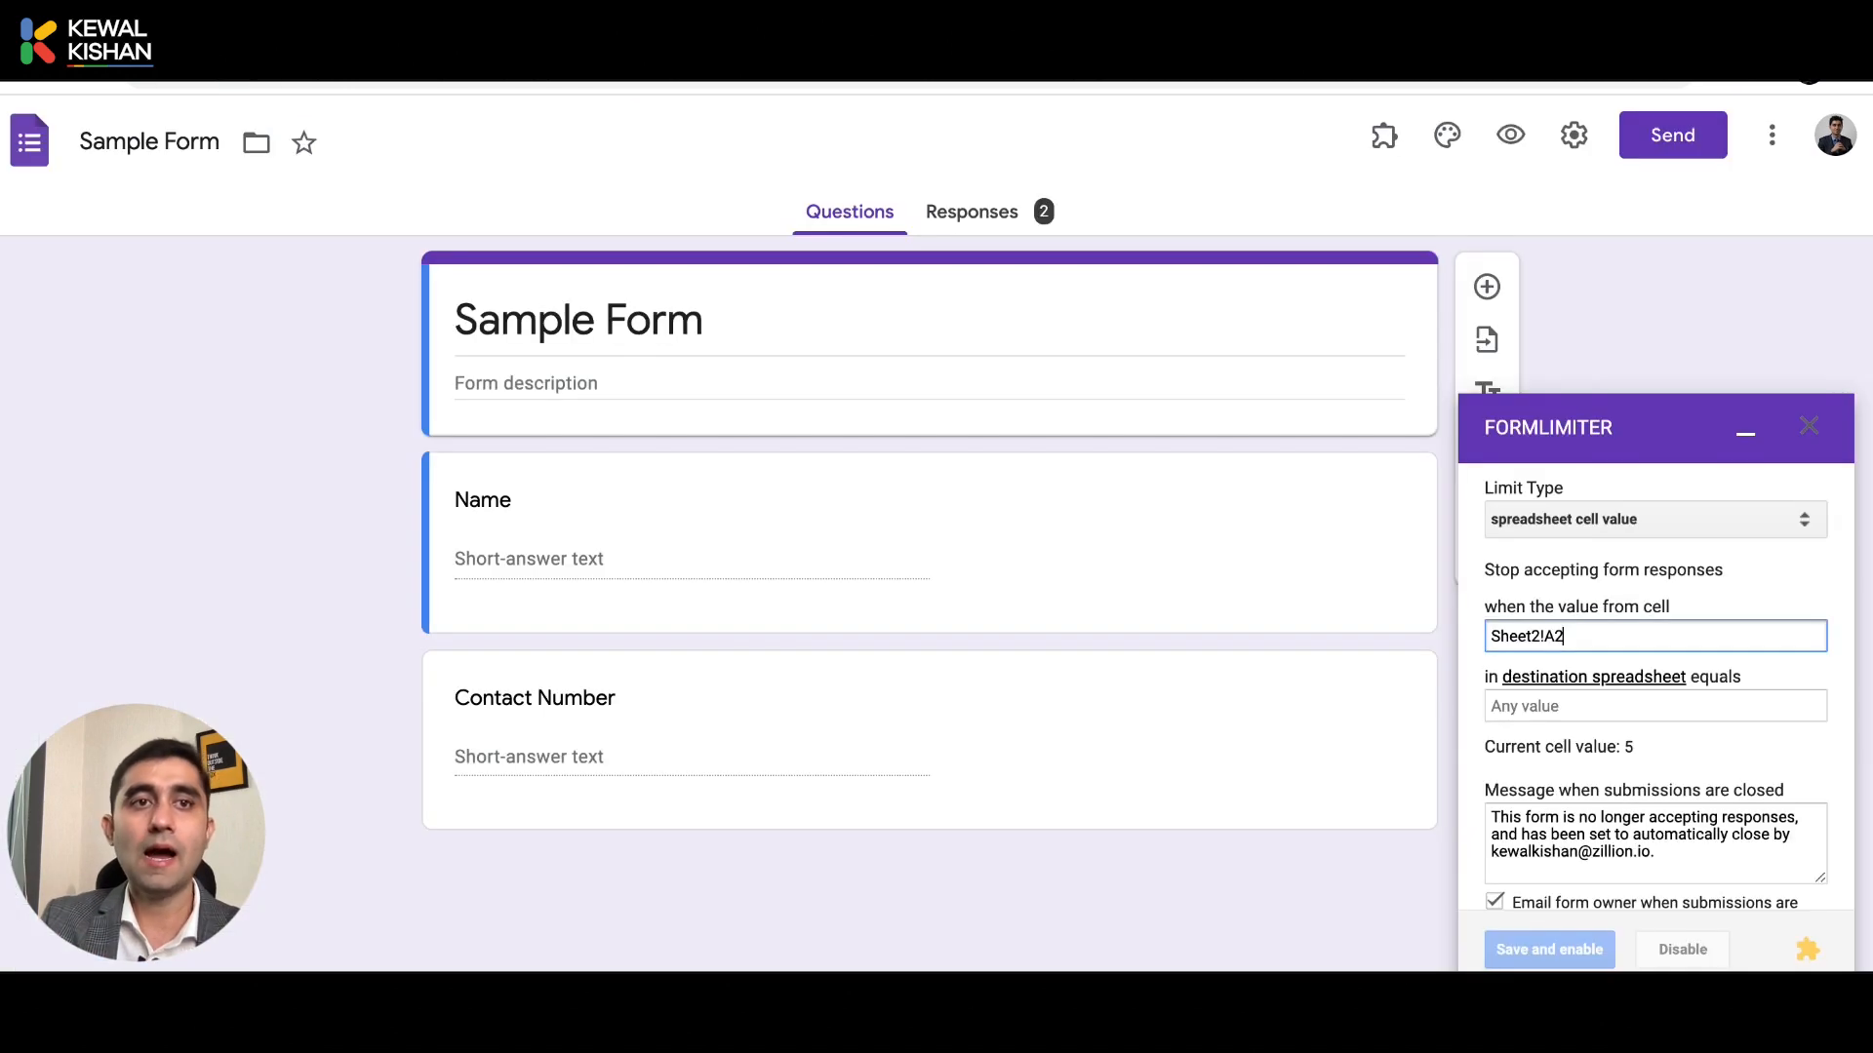
{"action": "mouse_move", "coordinate": [1578, 684]}
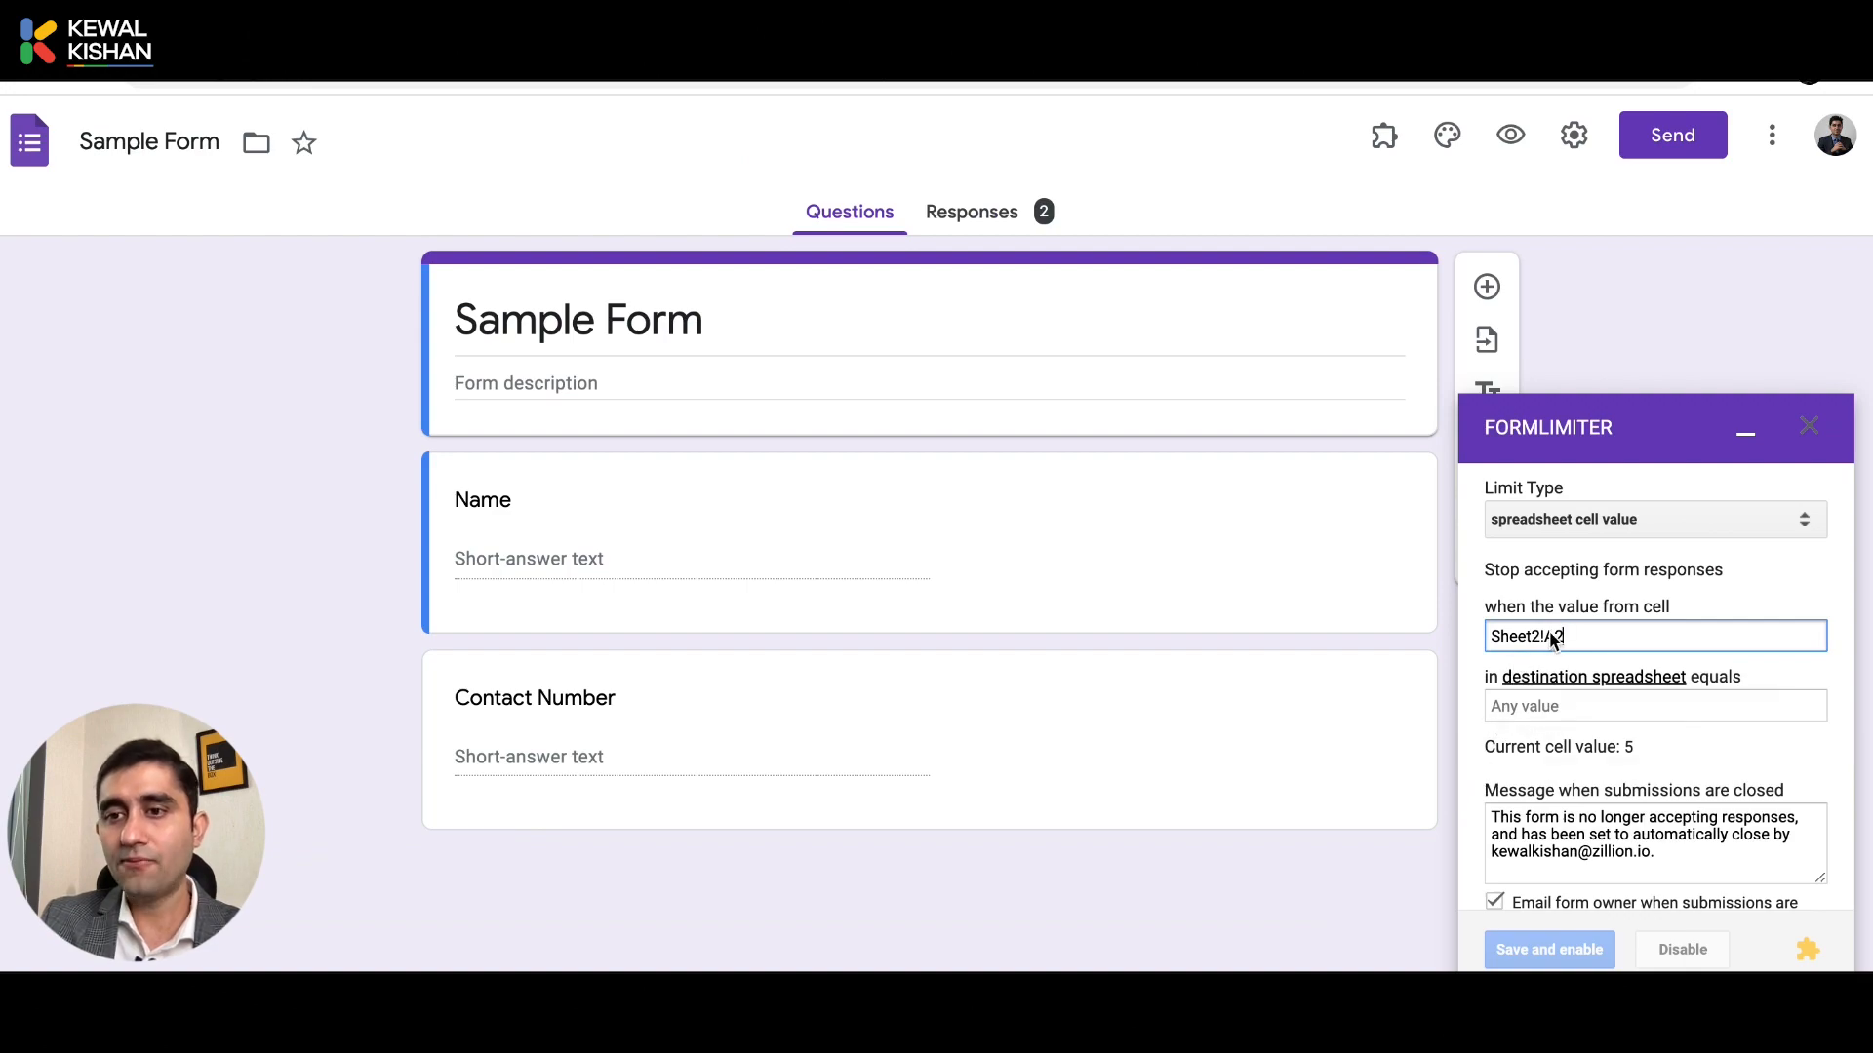
Set 10 as the cell value at which the form stops accepting responses, and check the limit in spreadsheet cell A2.
{"action": "left_click", "coordinate": [1591, 710]}
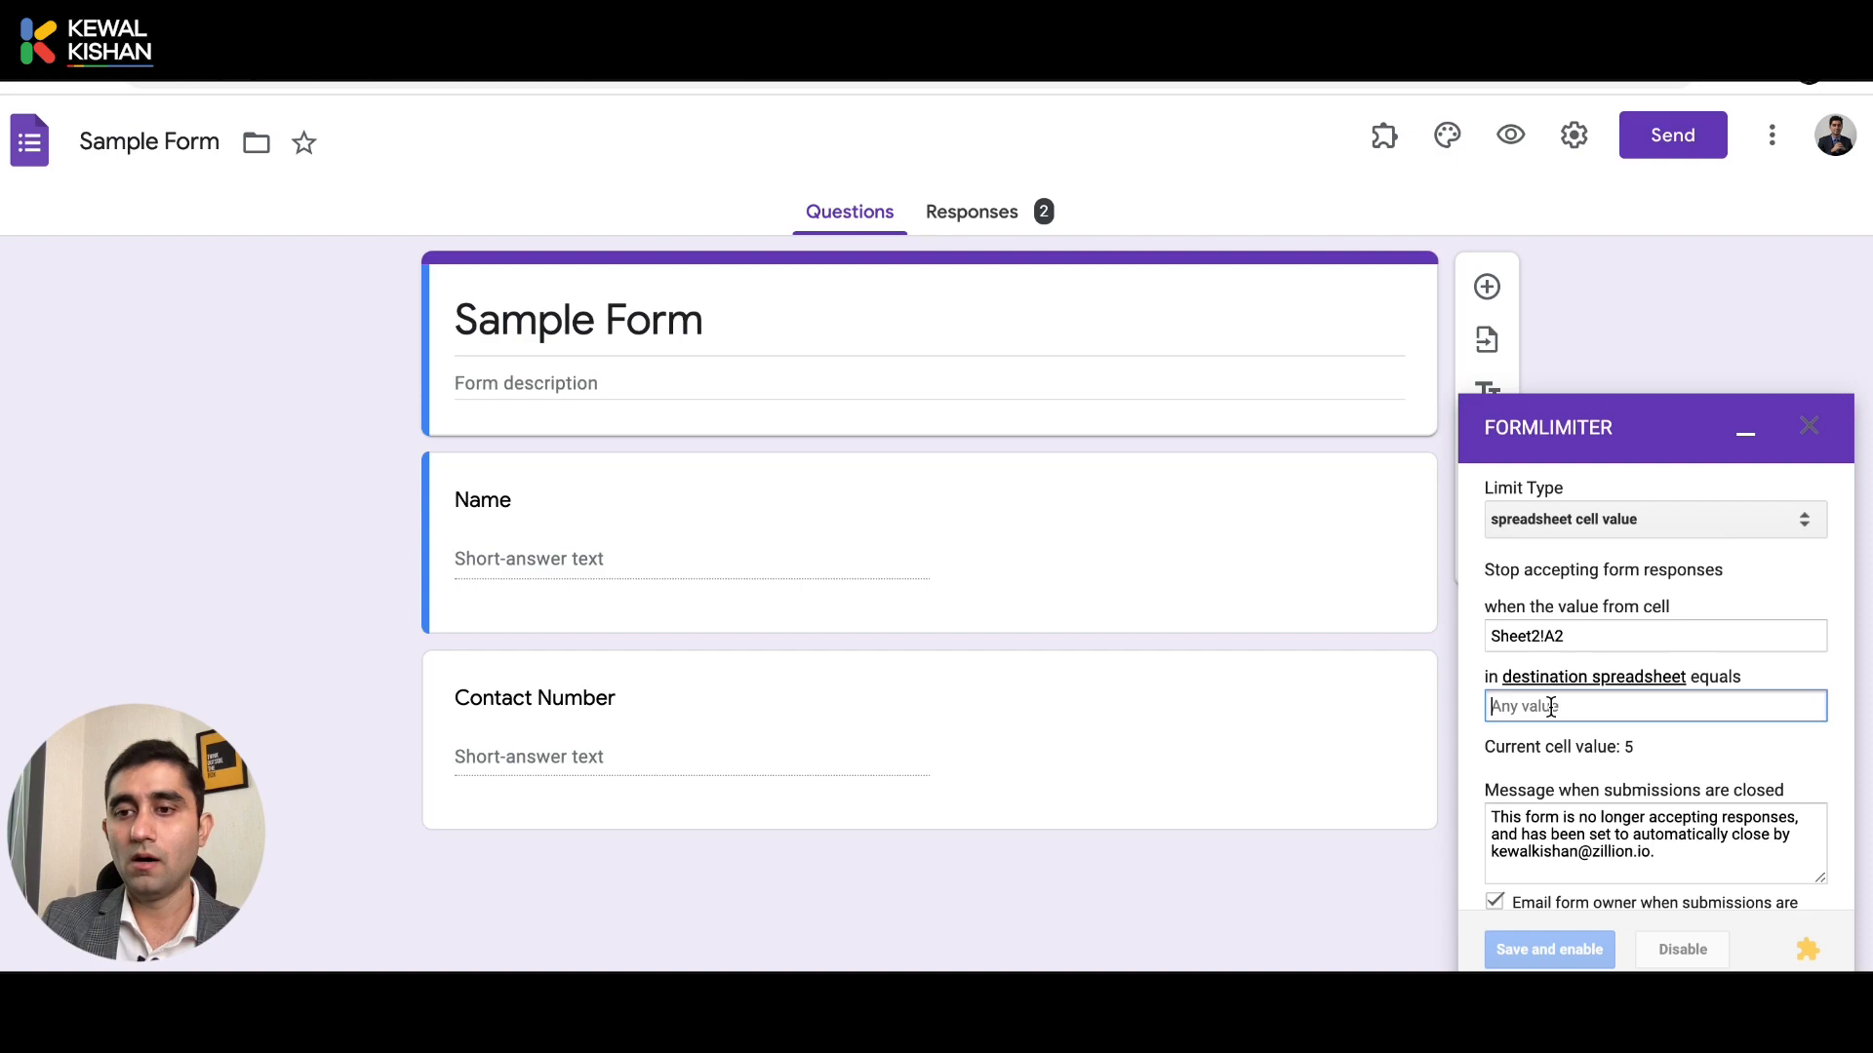
{"action": "type", "text": "10"}
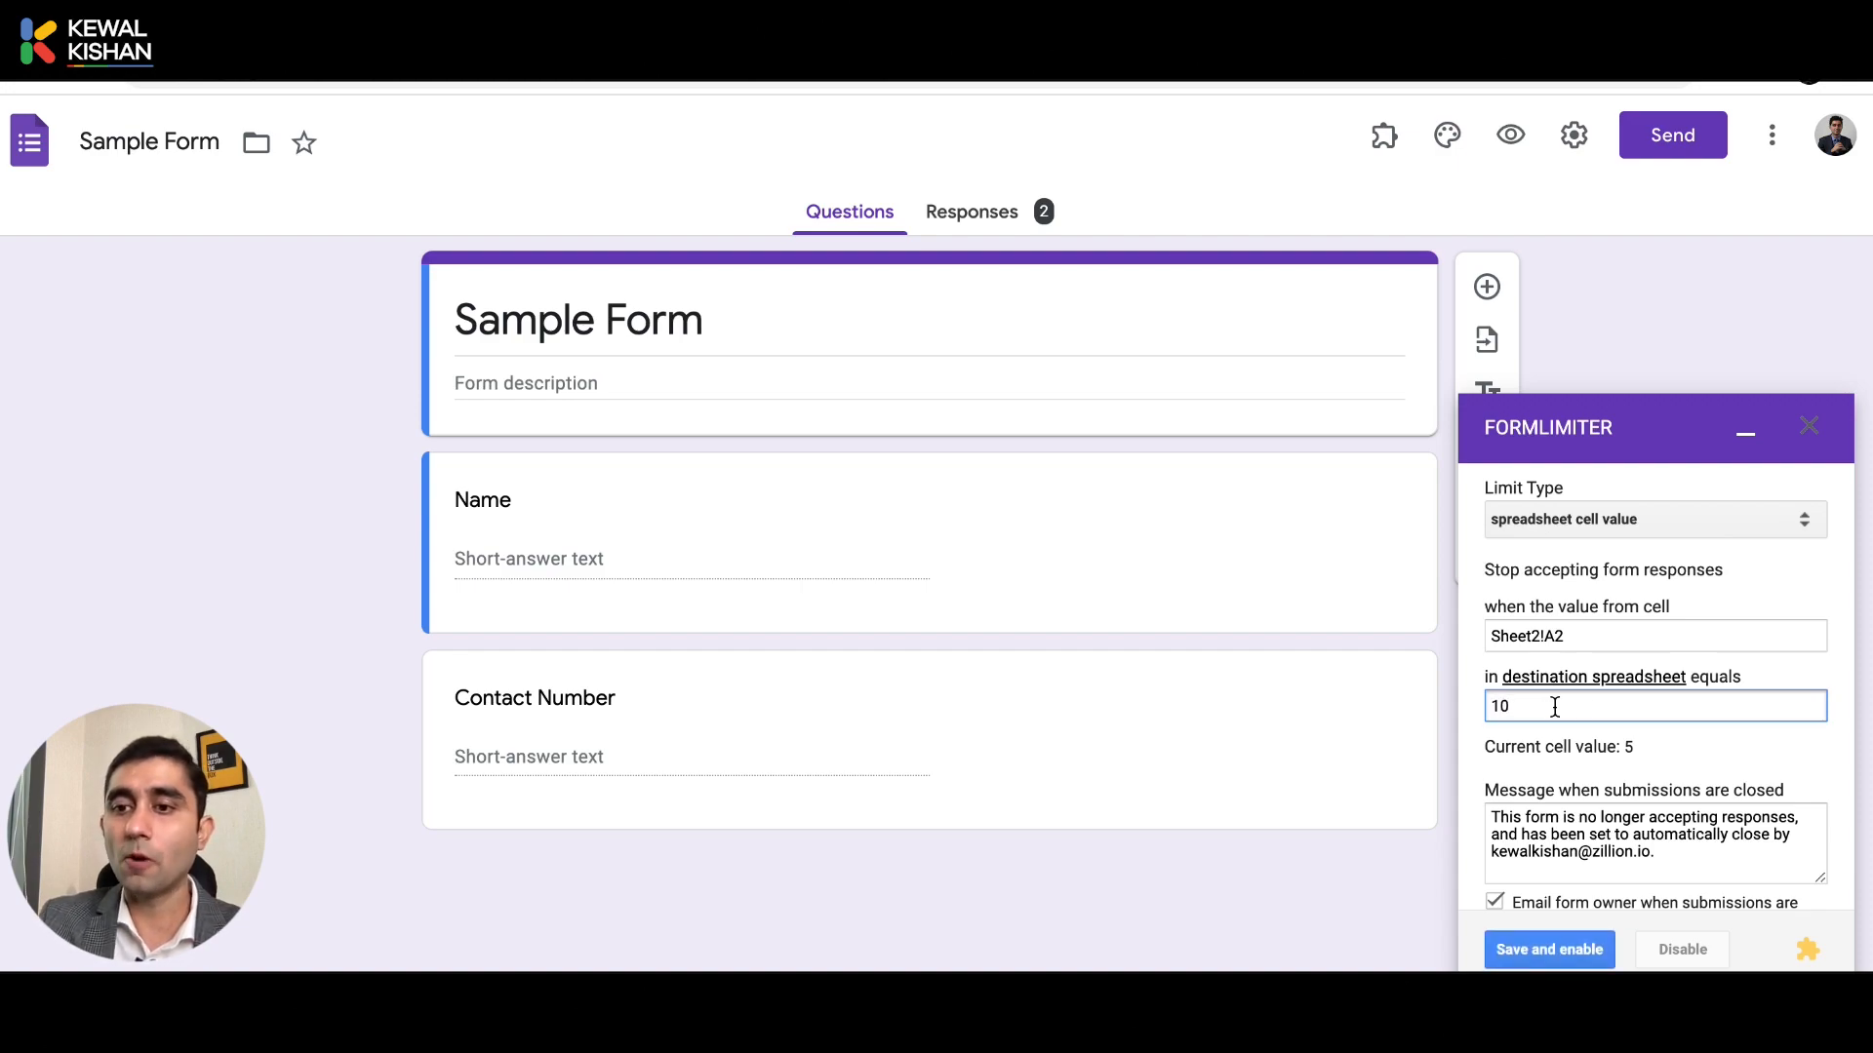
{"action": "left_click", "coordinate": [1714, 752]}
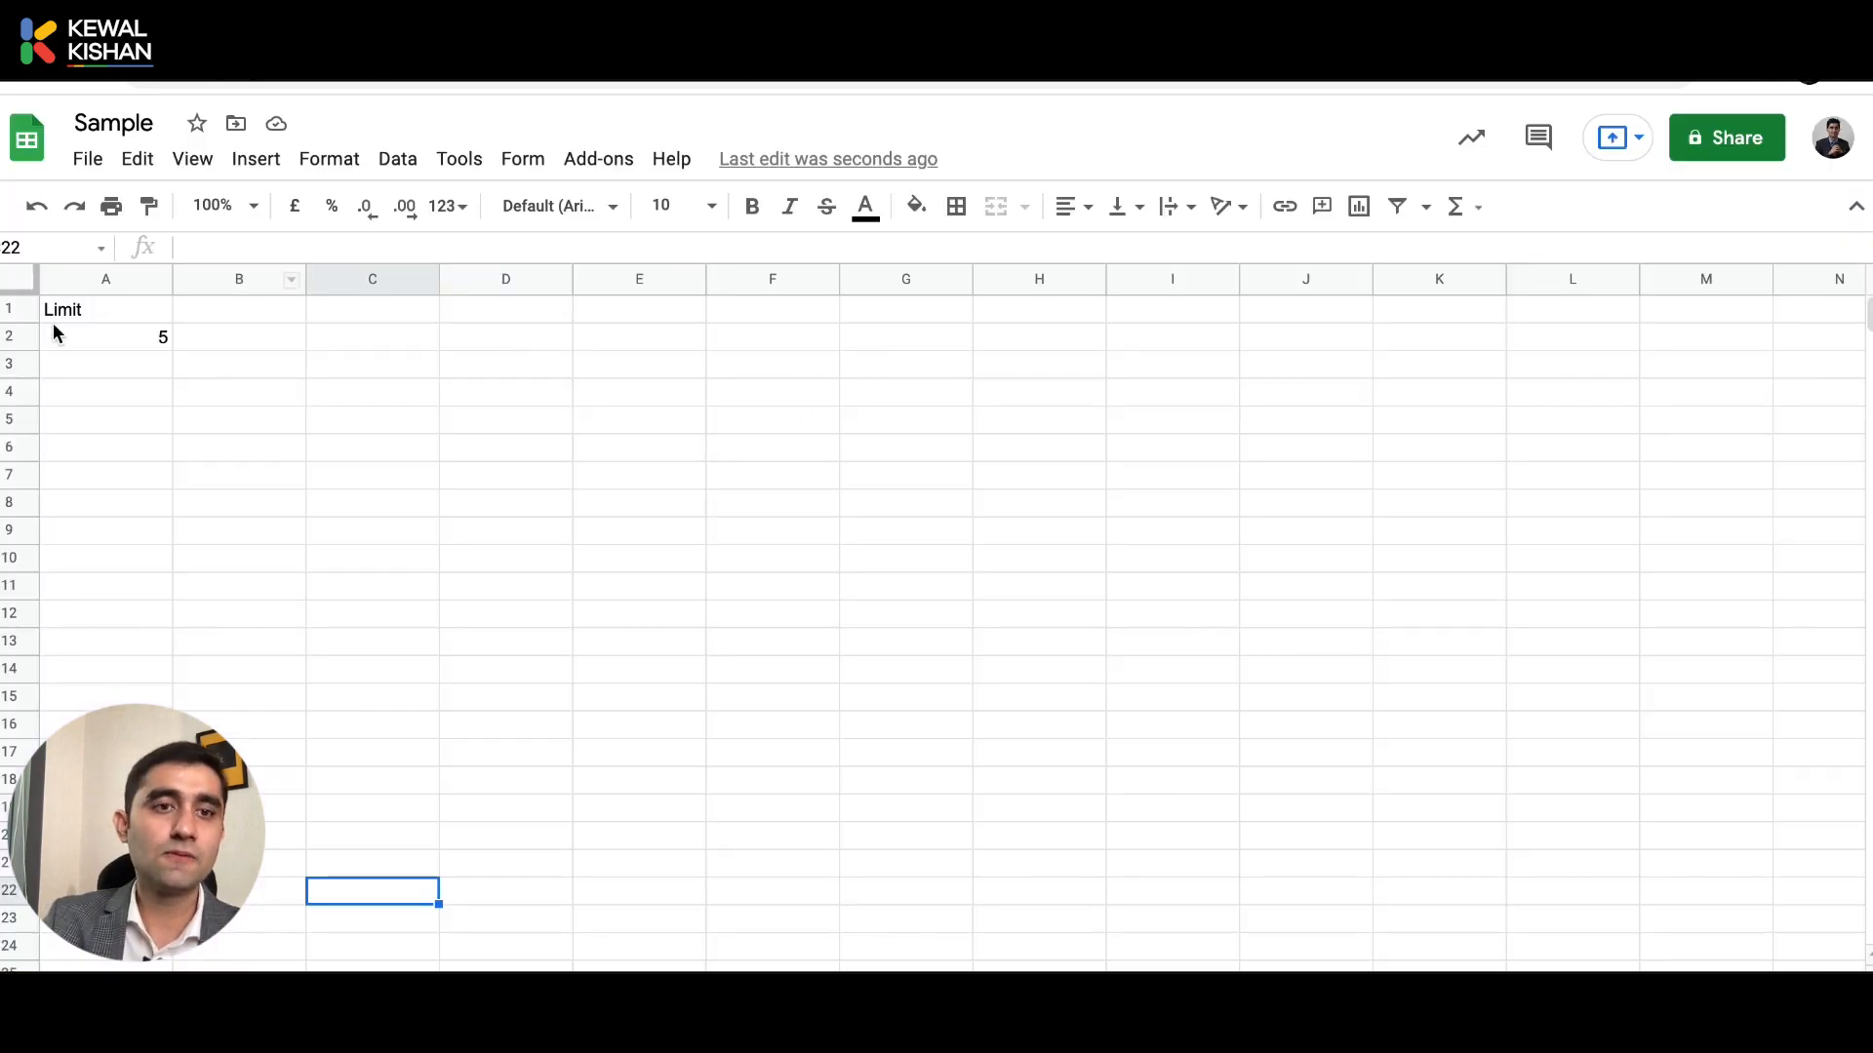
{"action": "left_click", "coordinate": [101, 364]}
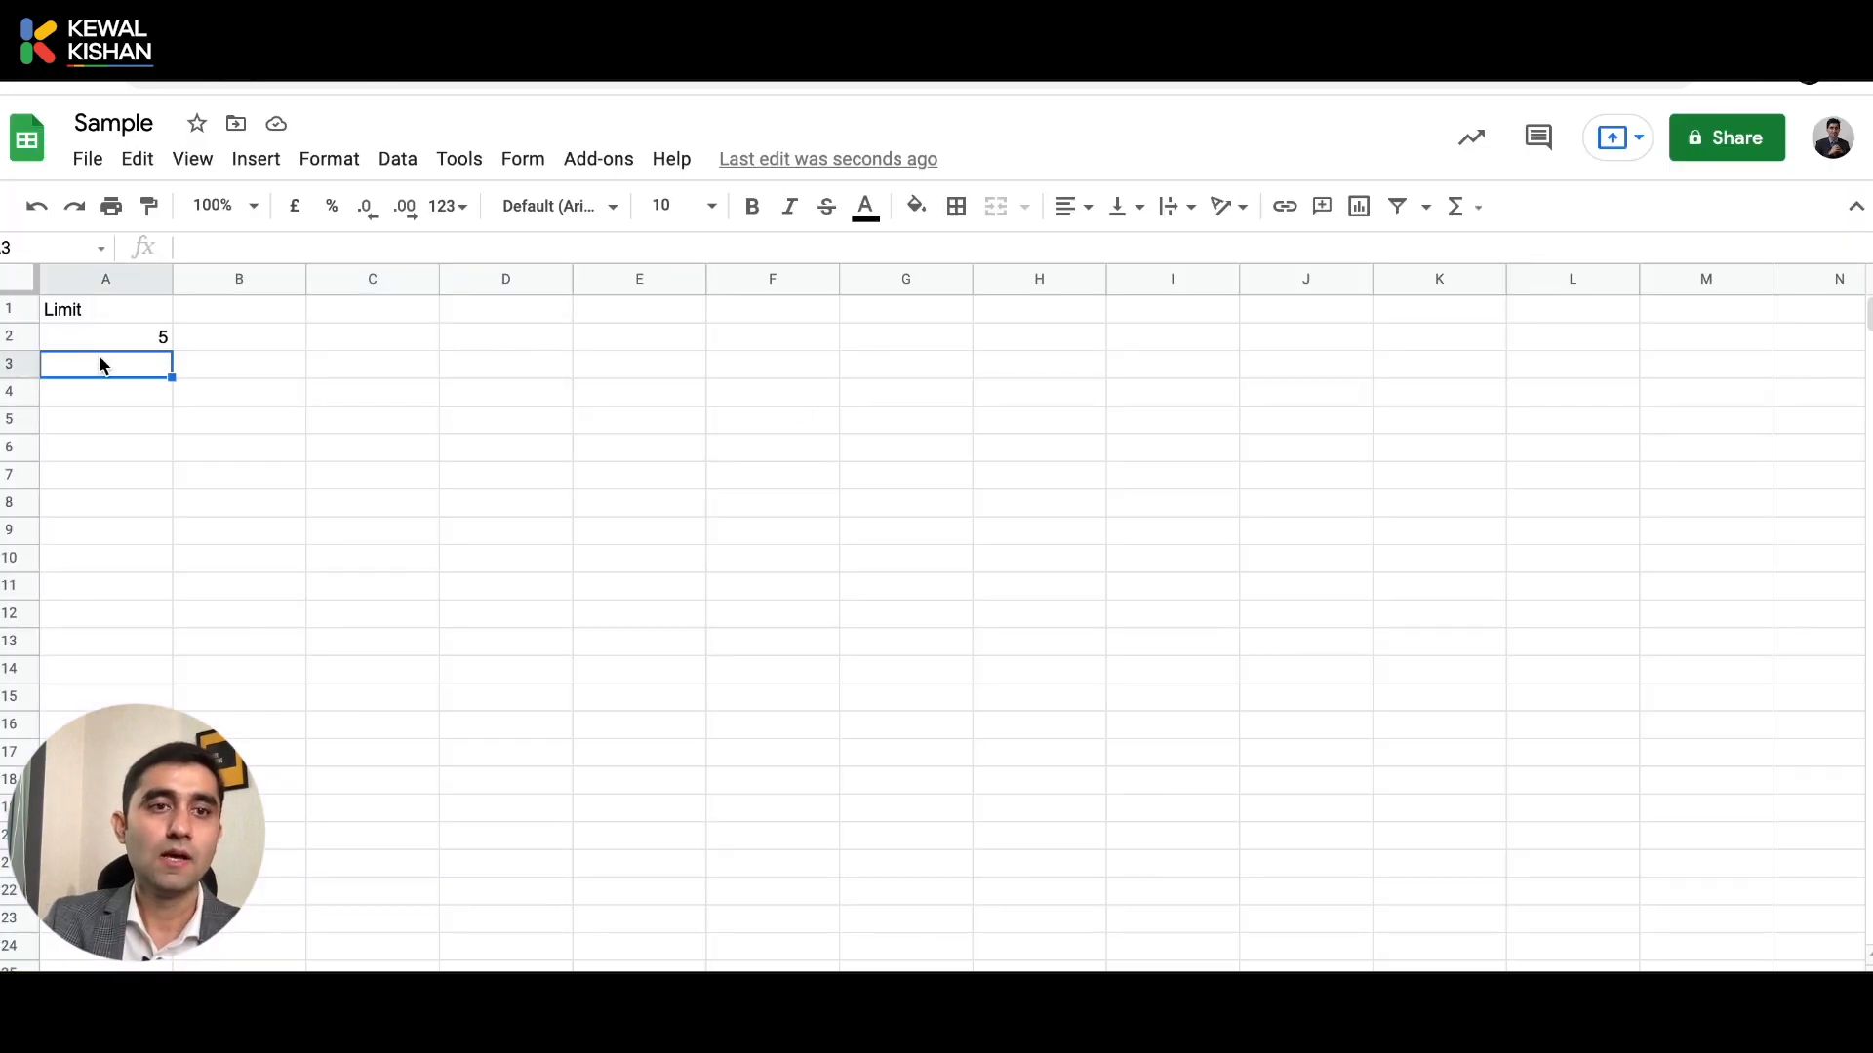
{"action": "left_click", "coordinate": [145, 341]}
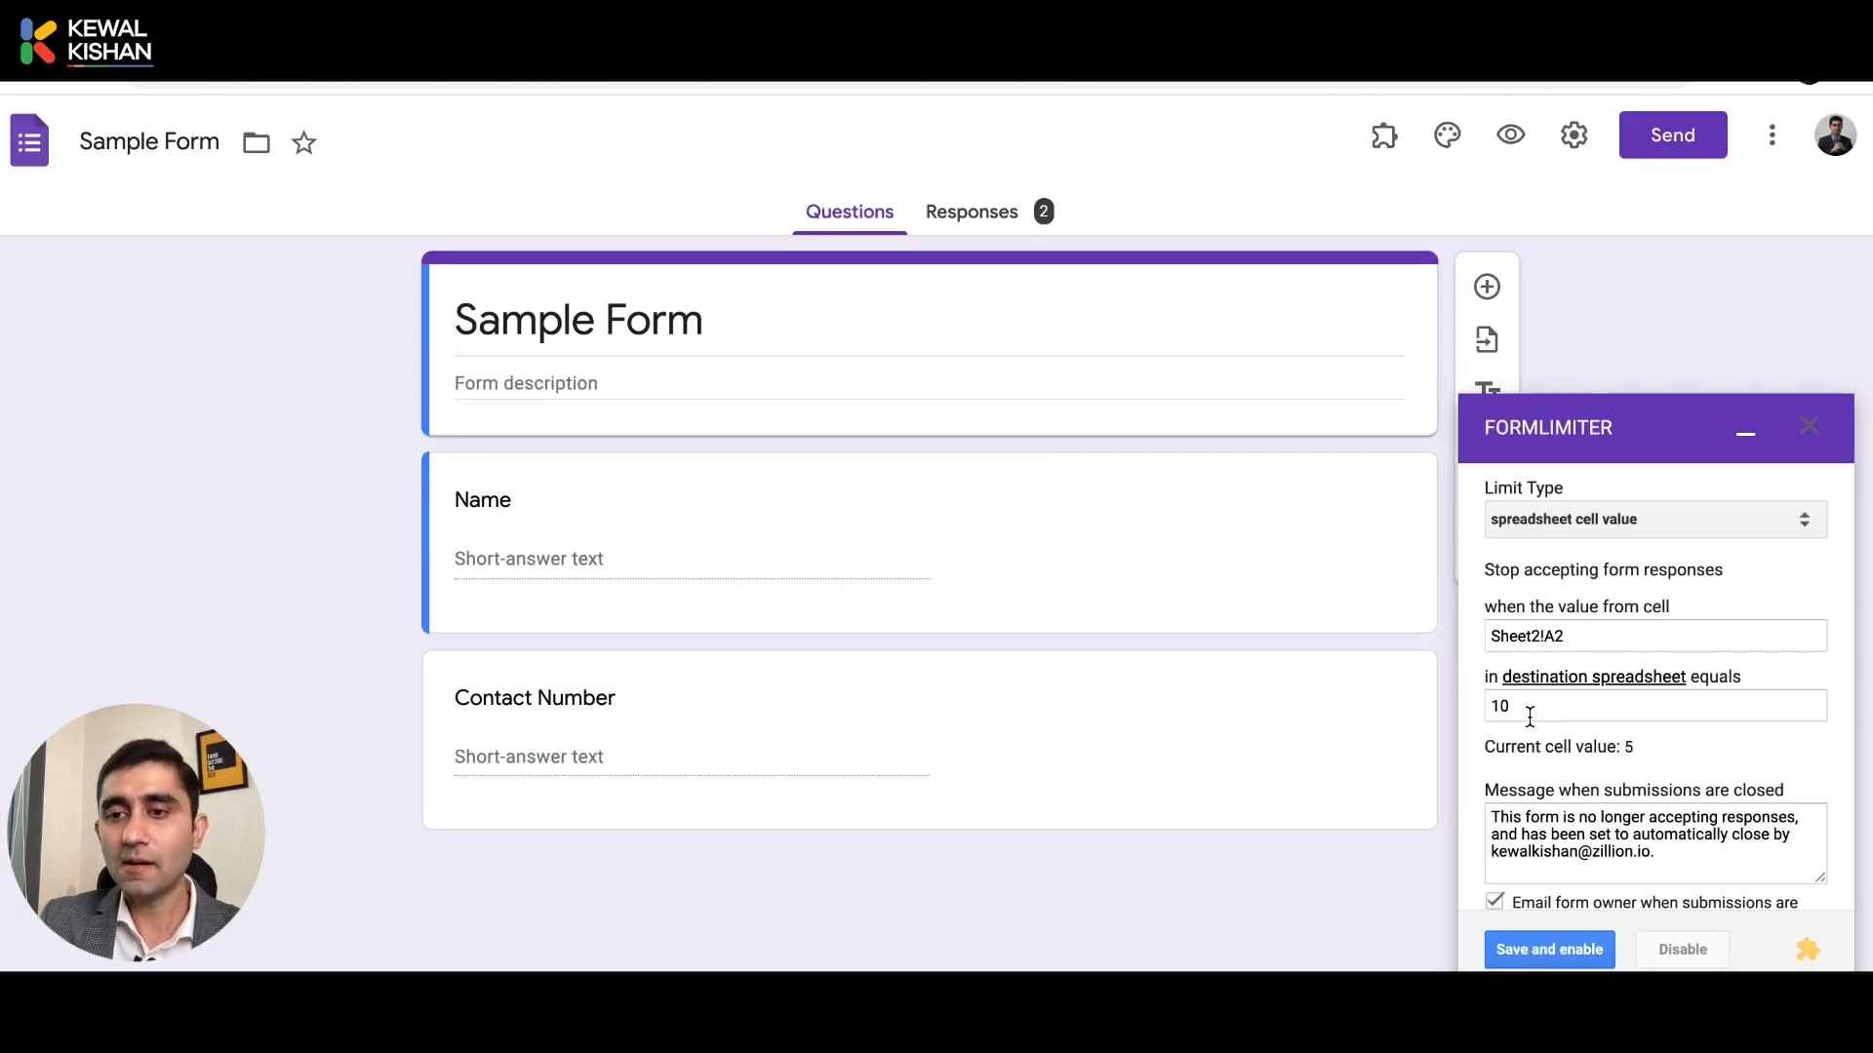
{"action": "left_click", "coordinate": [1529, 717]}
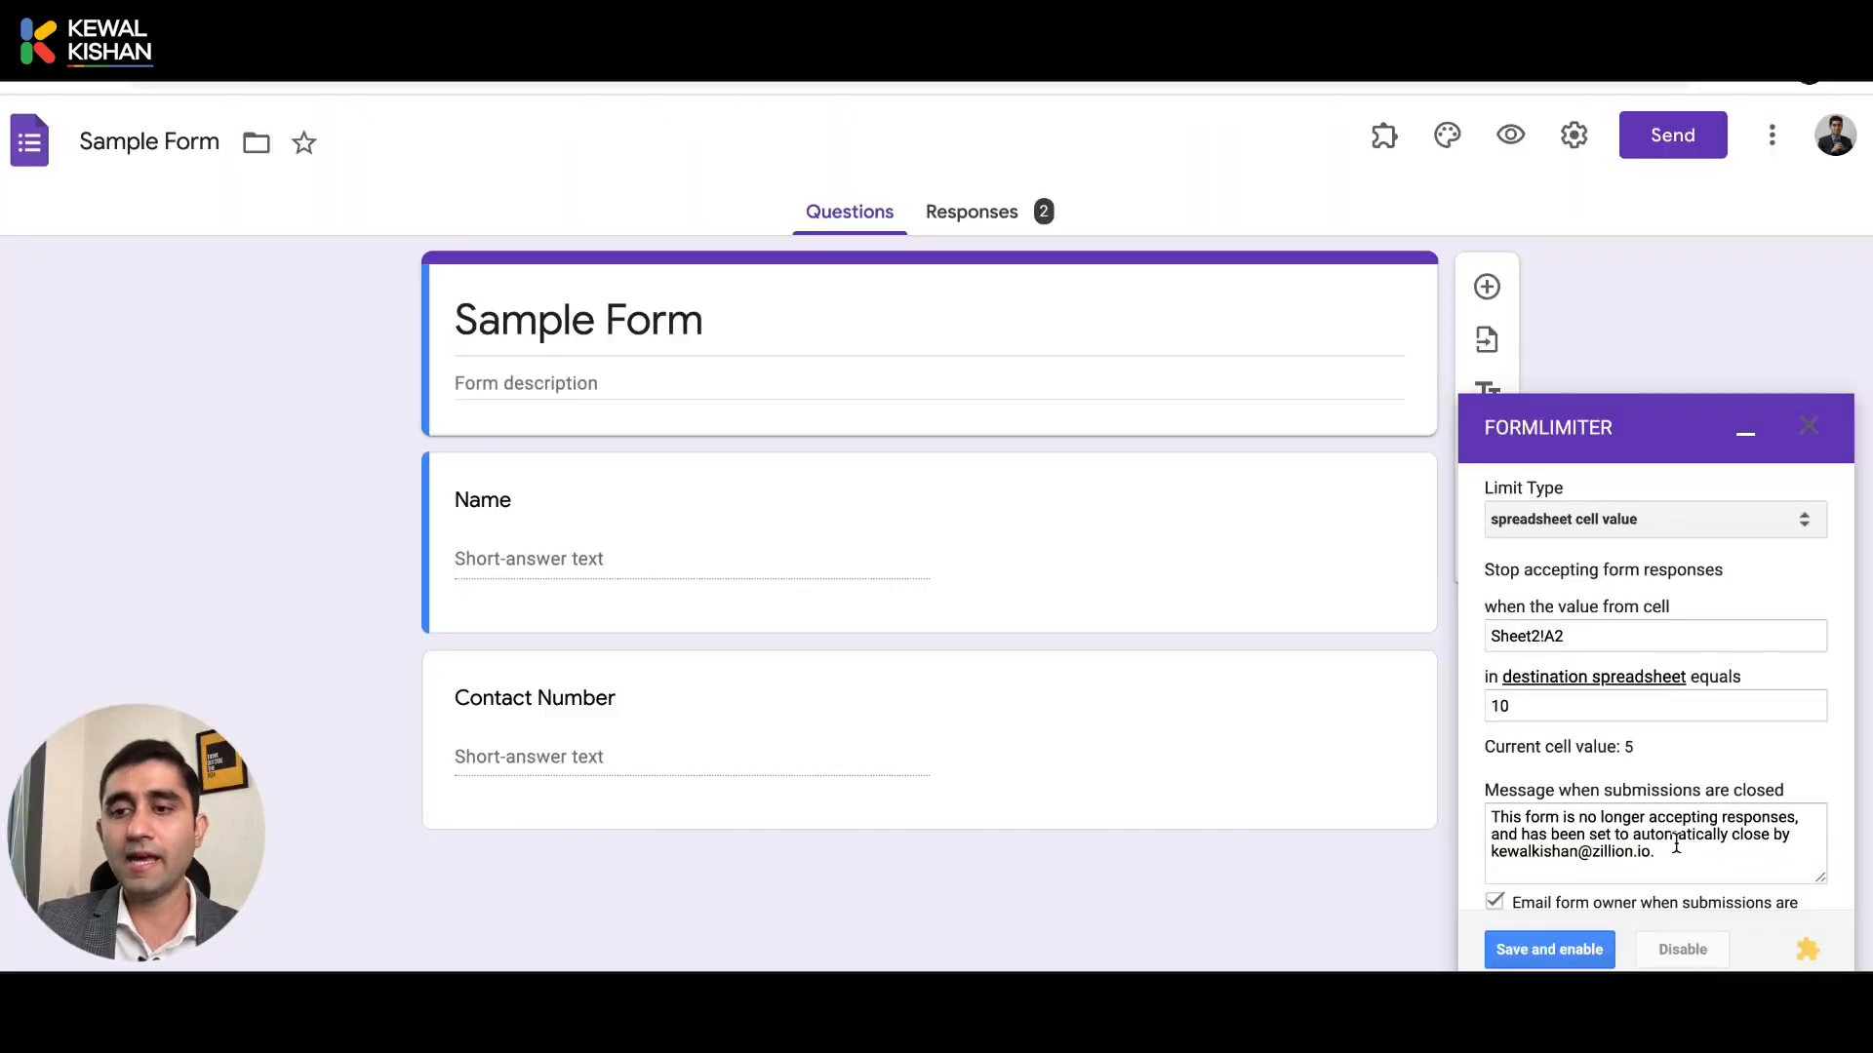
Try the date and time and number of form responses limit types in FormLimiter, and return to spreadsheet cell value.
{"action": "left_click", "coordinate": [1648, 529]}
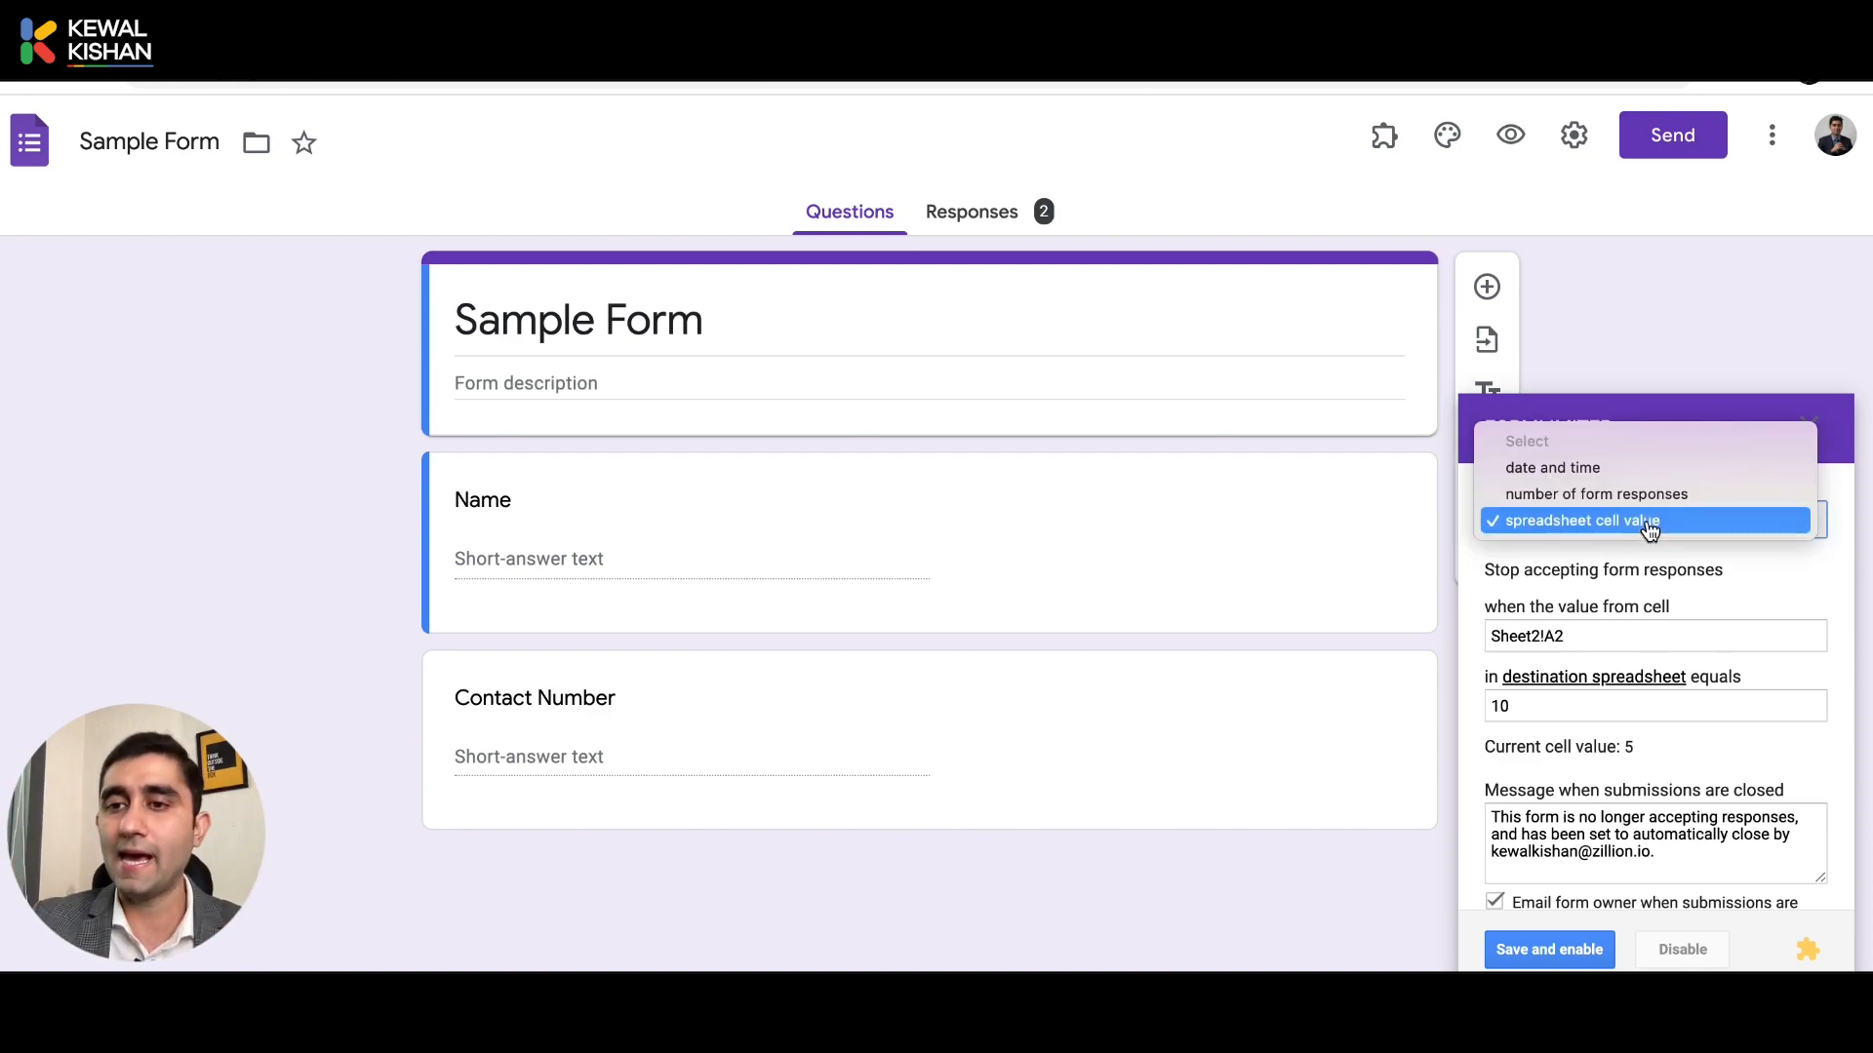
{"action": "left_click", "coordinate": [1598, 470]}
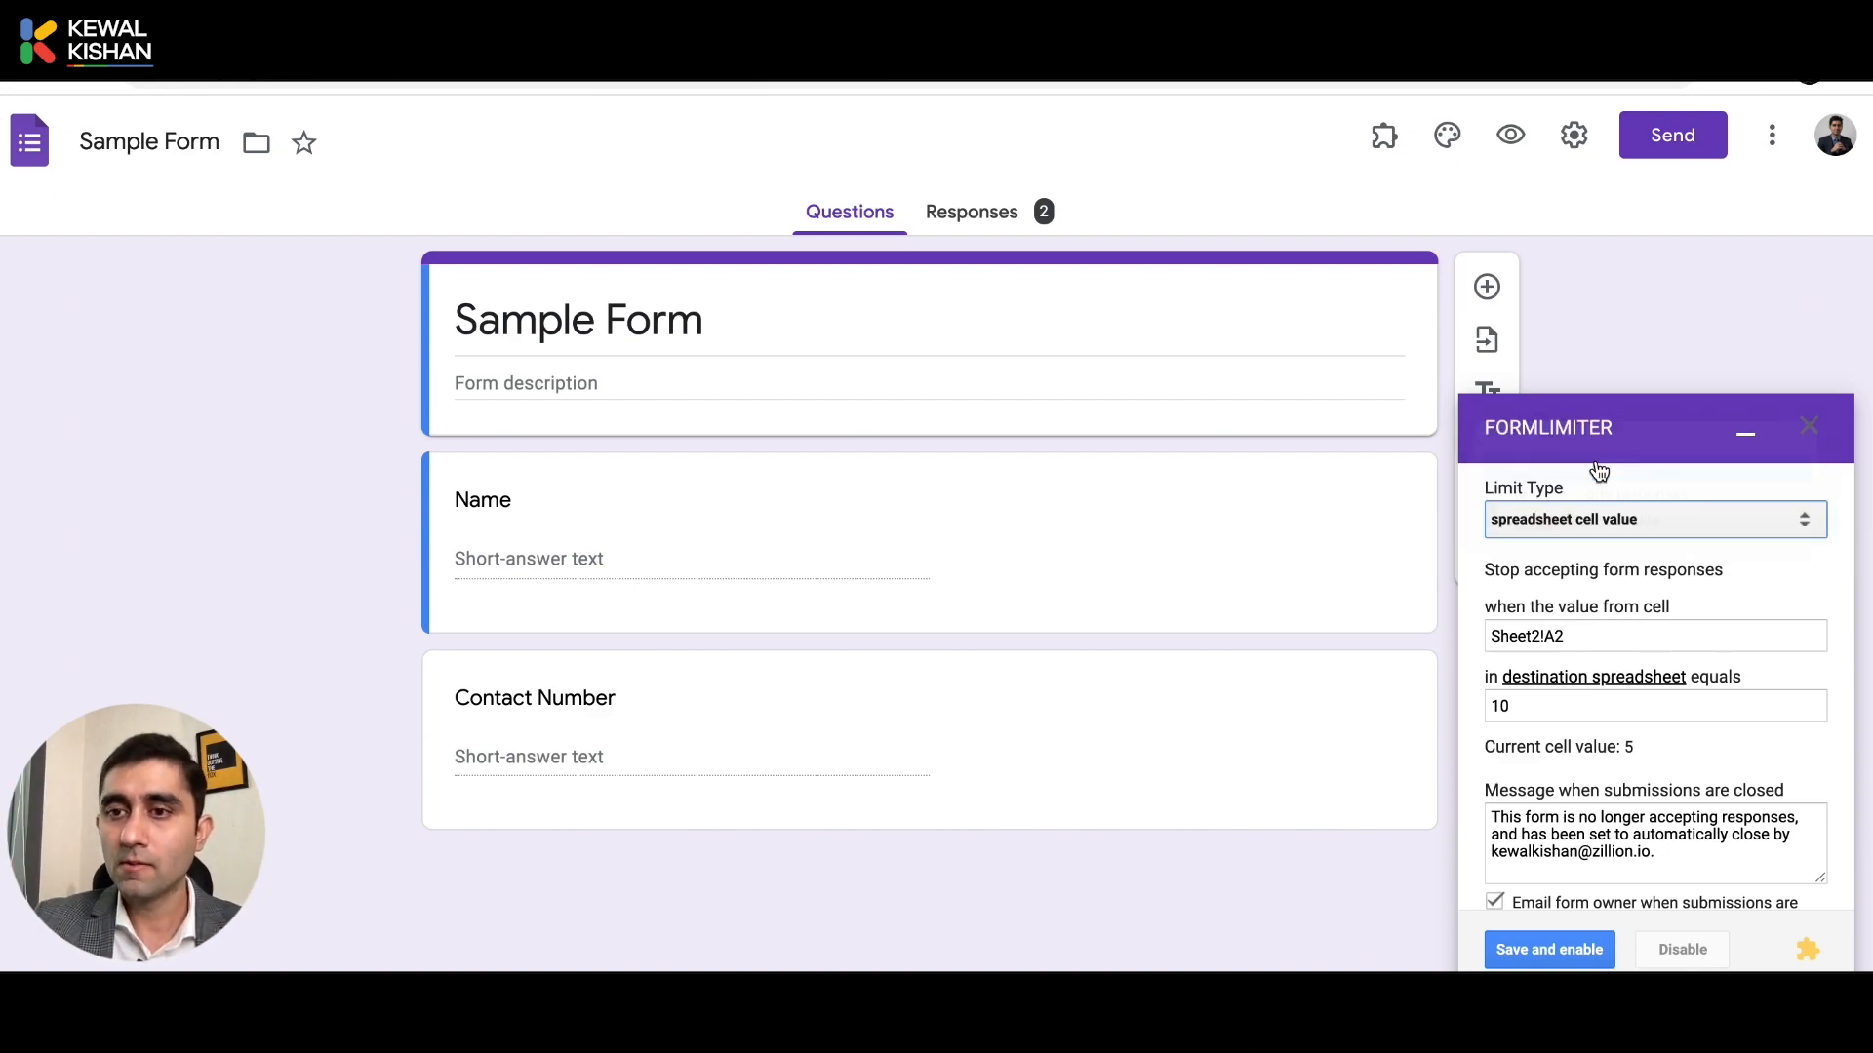
{"action": "left_click", "coordinate": [1590, 532]}
{"action": "left_click", "coordinate": [1616, 548]}
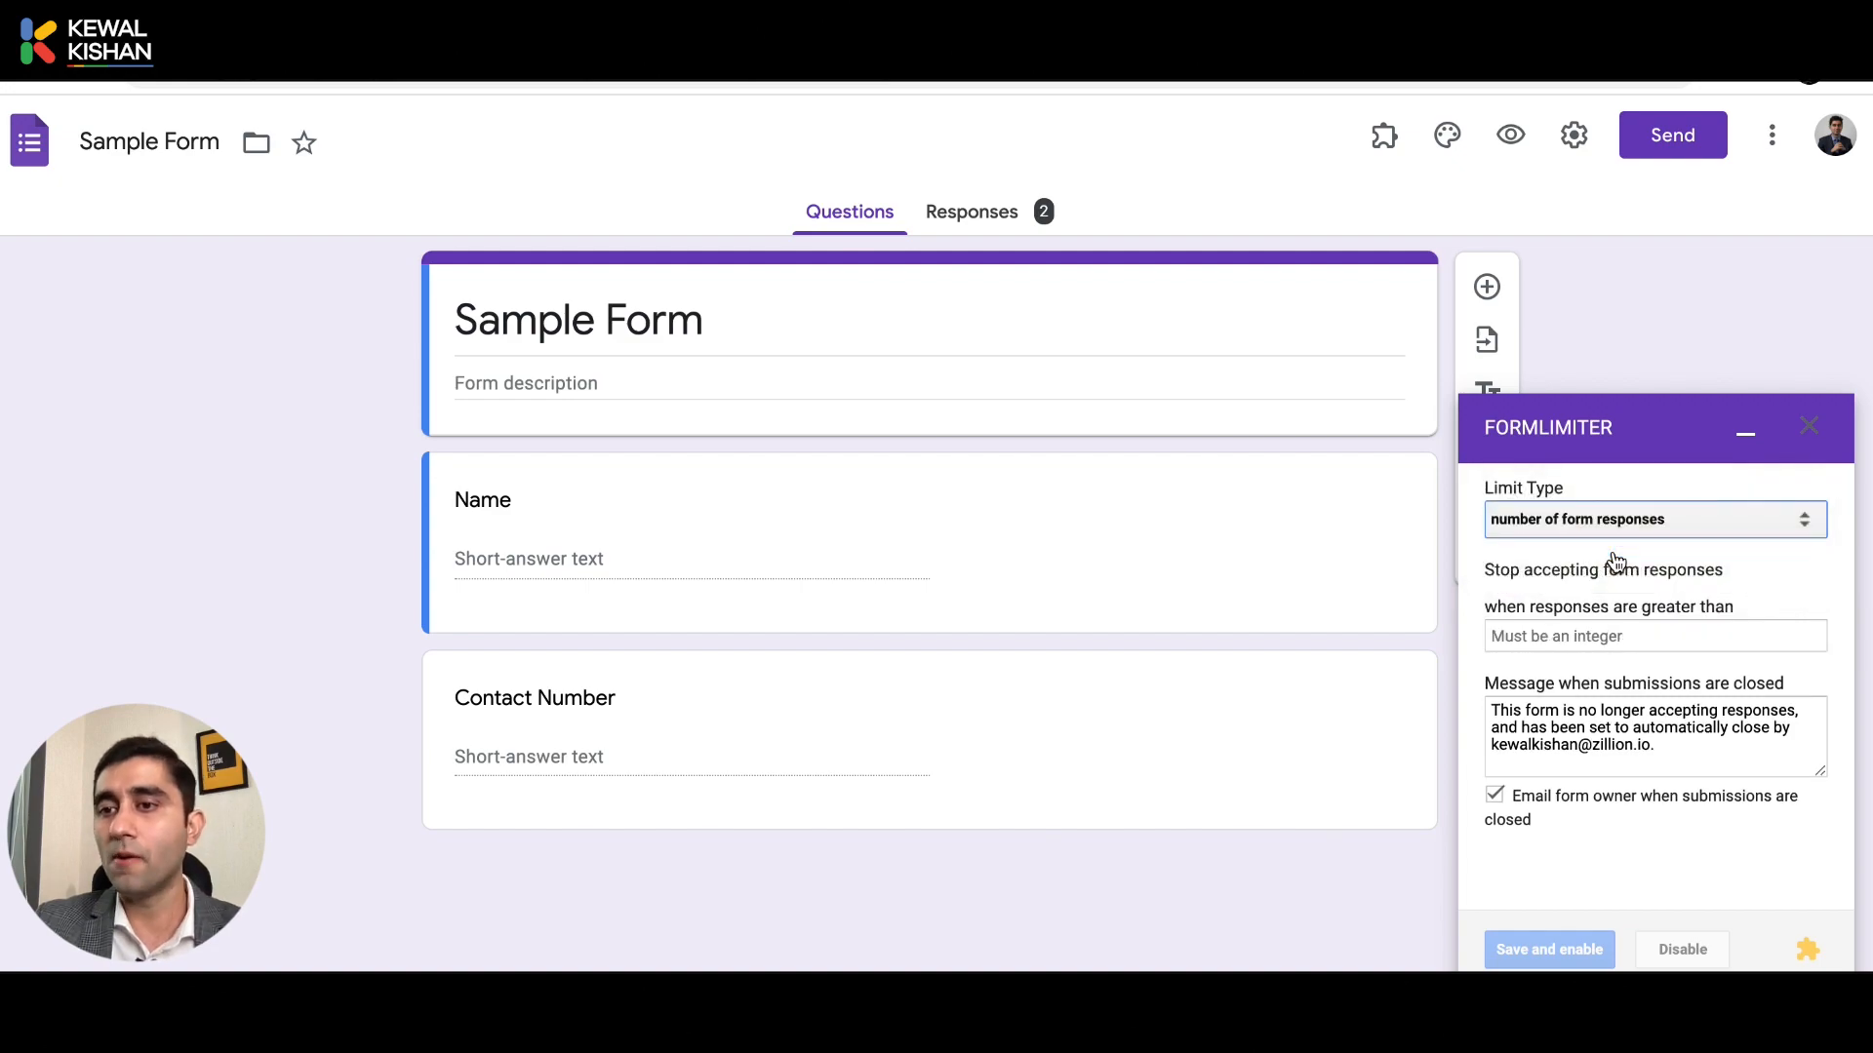
{"action": "left_click", "coordinate": [1603, 637]}
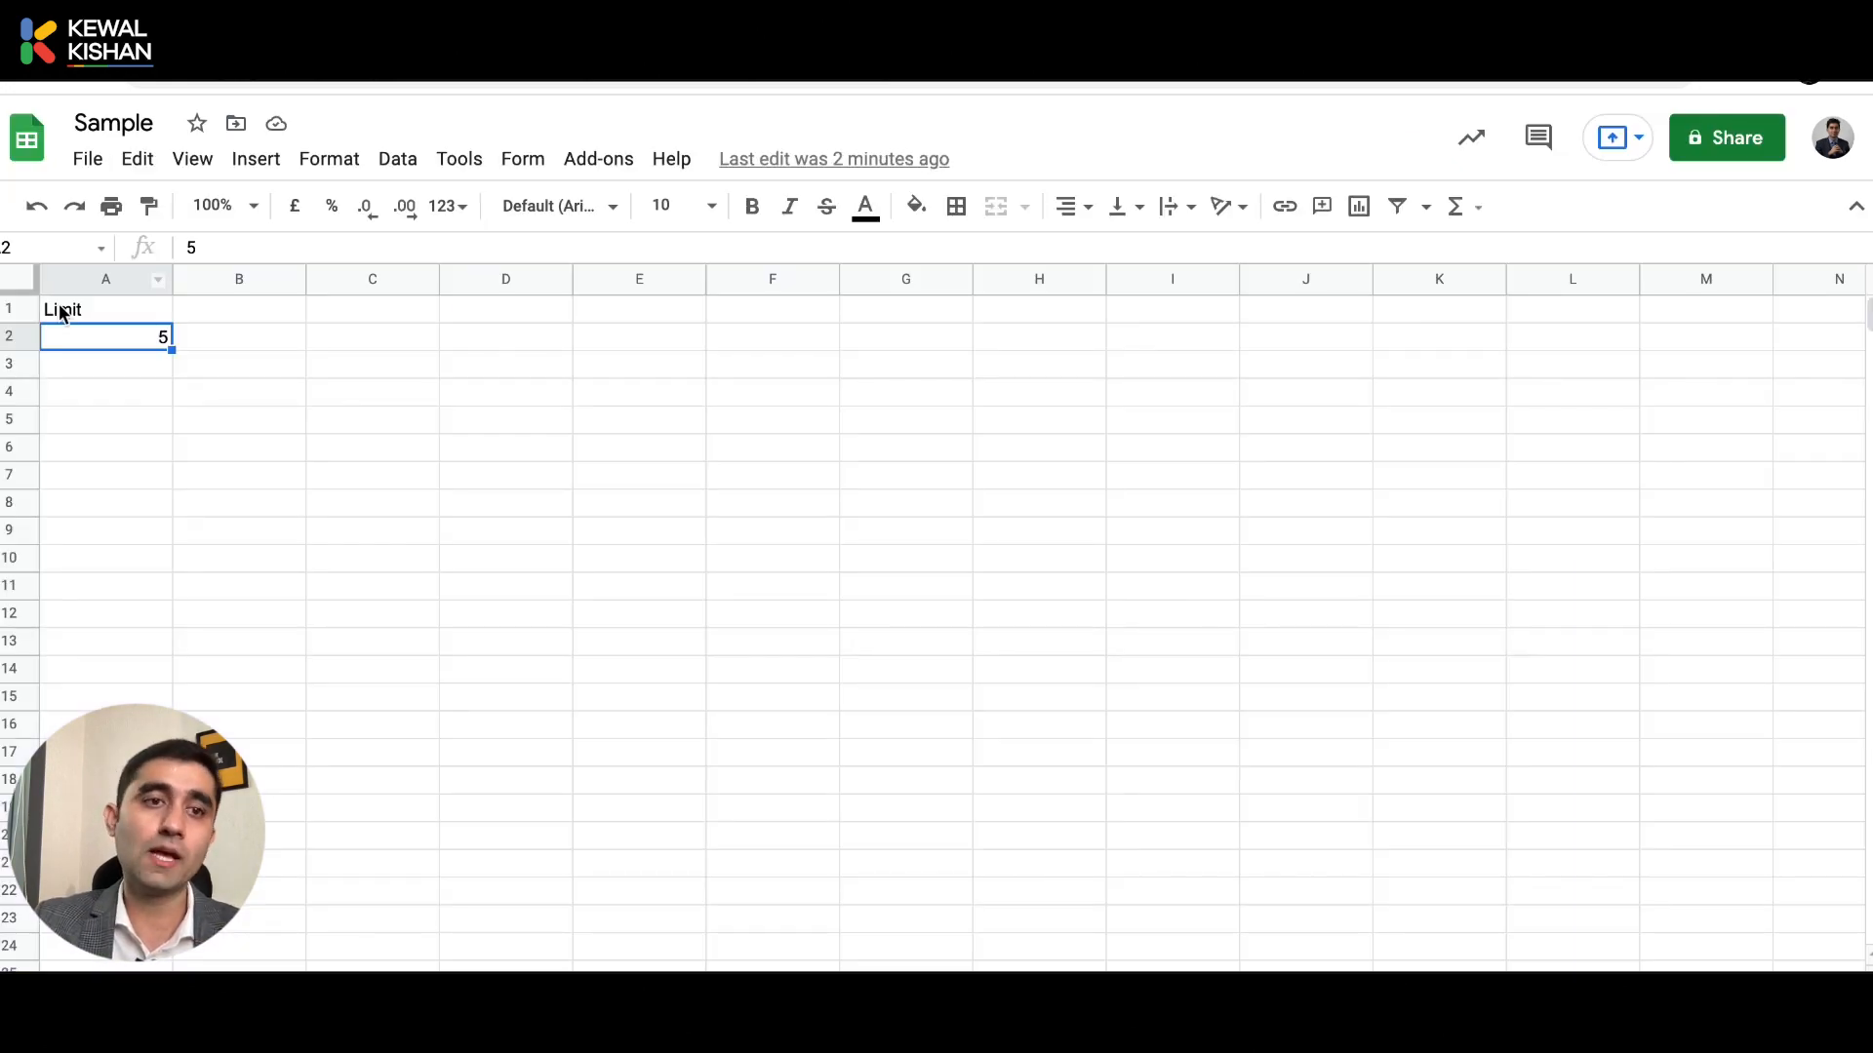
{"action": "left_click", "coordinate": [280, 380]}
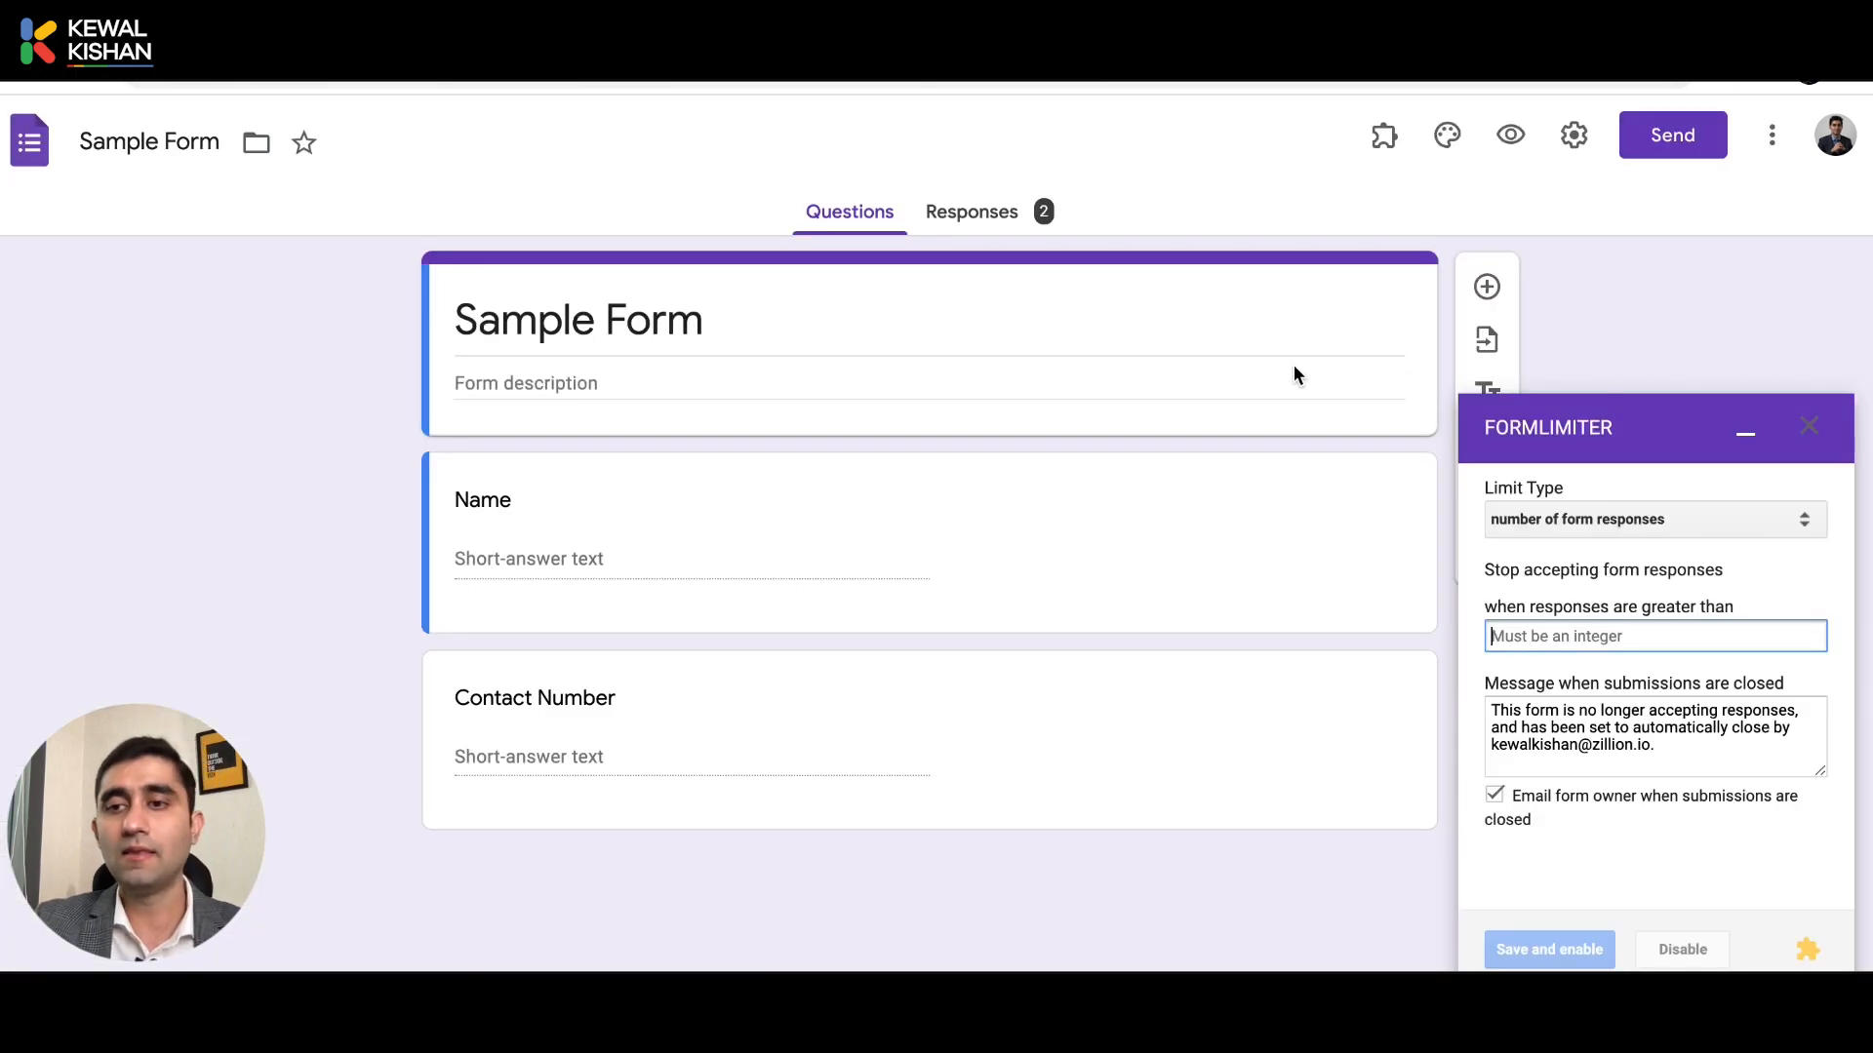
{"action": "left_click", "coordinate": [1588, 511]}
{"action": "left_click", "coordinate": [1597, 542]}
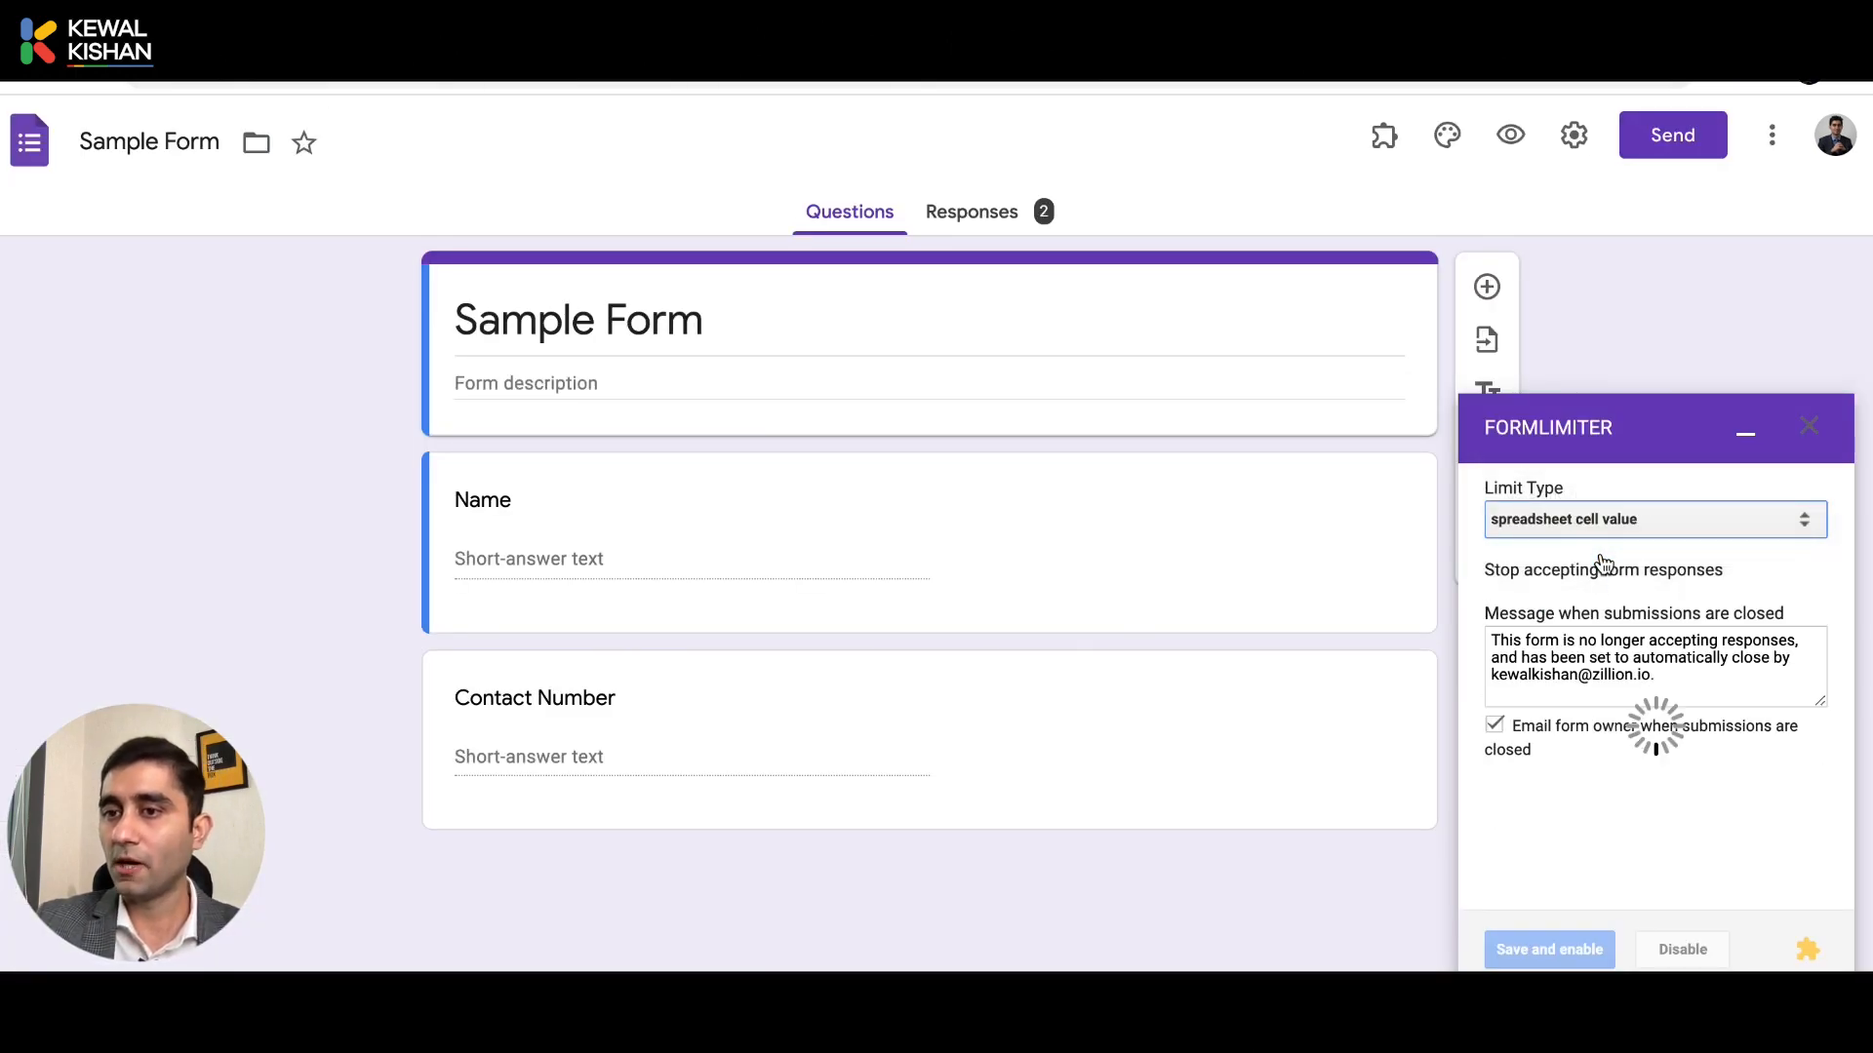